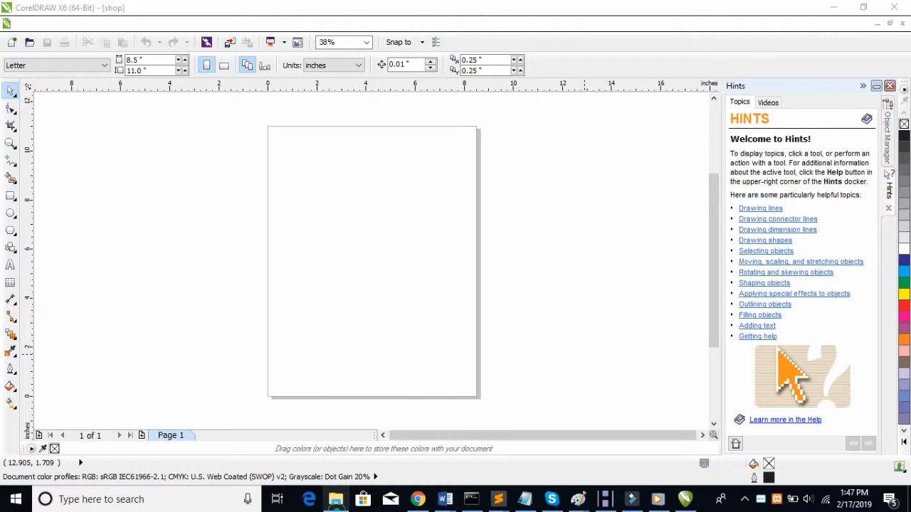
Step: Open the shop image from the Desktop folder in Photos, view the shopping bags, and close the viewer
{"action": "left_click", "coordinate": [344, 408]}
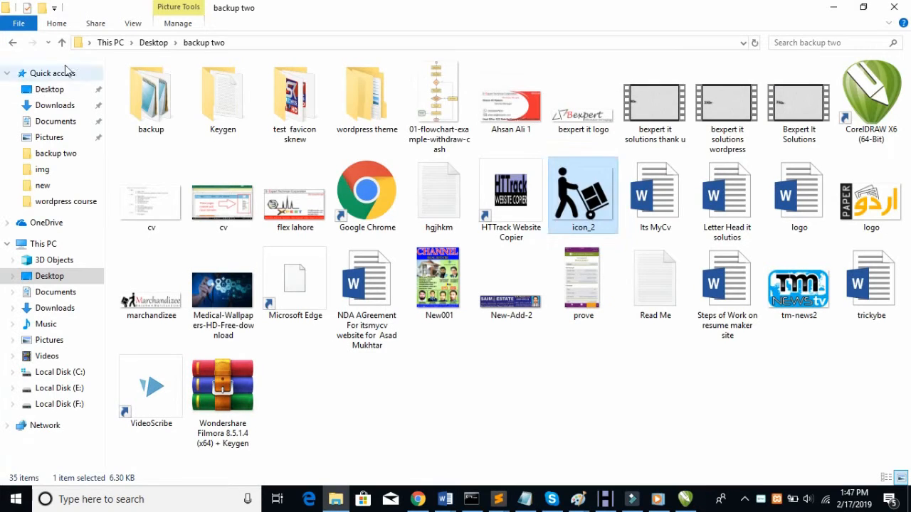
{"action": "left_click", "coordinate": [55, 89]}
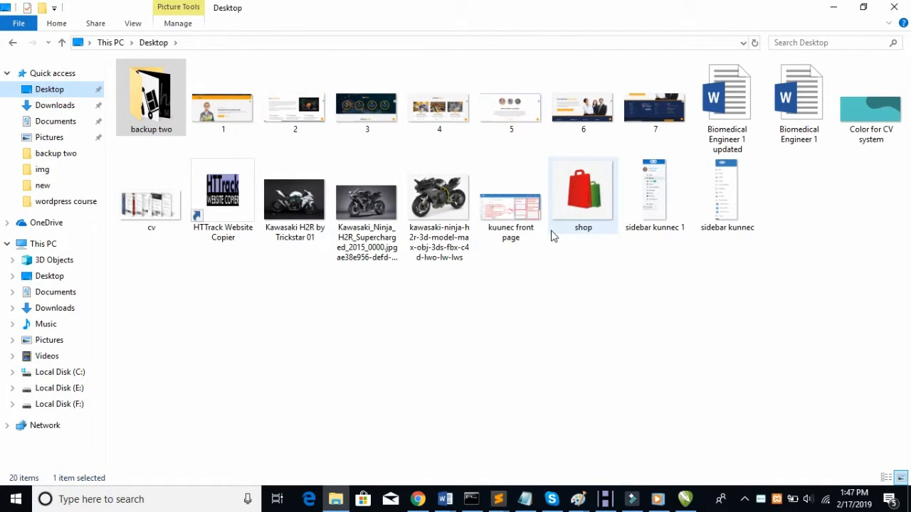
{"action": "left_click", "coordinate": [585, 193]}
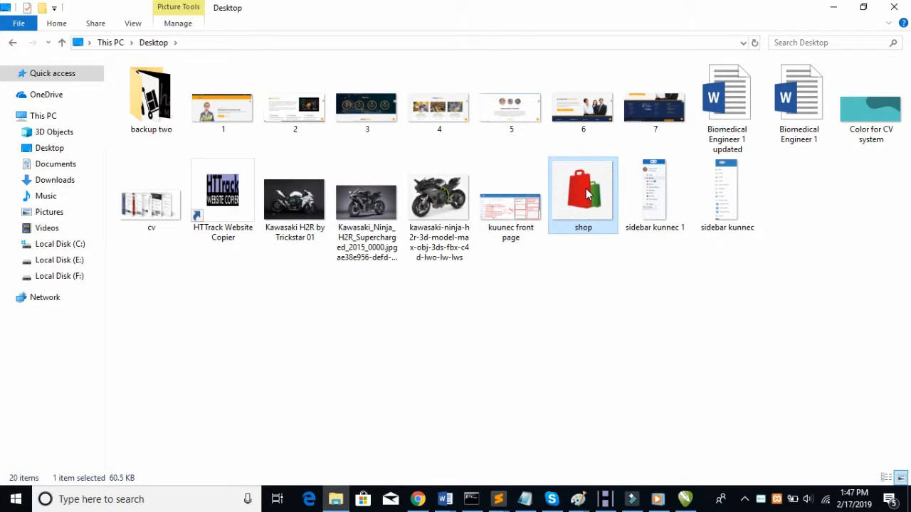
{"action": "double_click", "coordinate": [586, 193]}
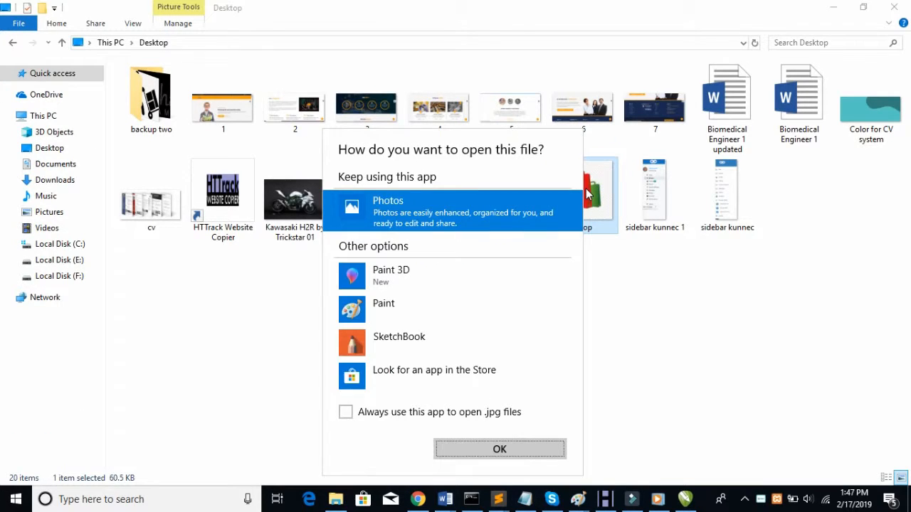
{"action": "left_click", "coordinate": [456, 448]}
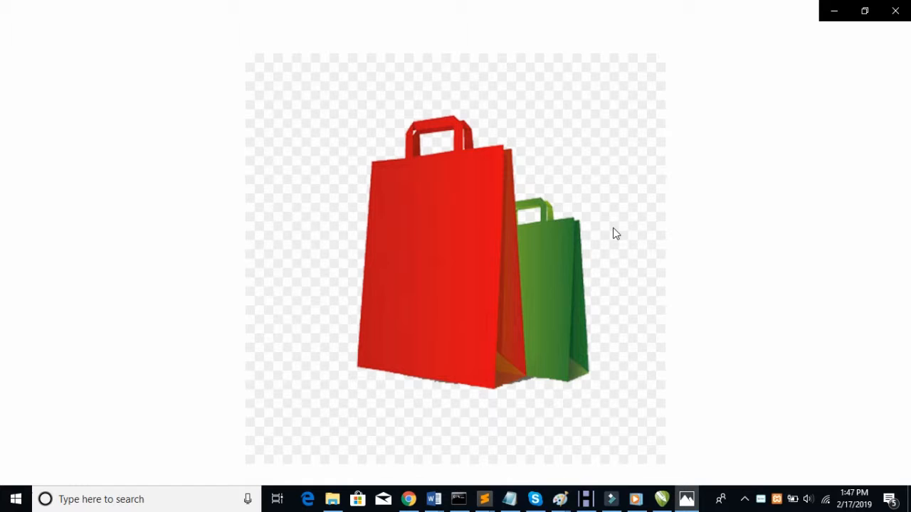
{"action": "left_click", "coordinate": [613, 229]}
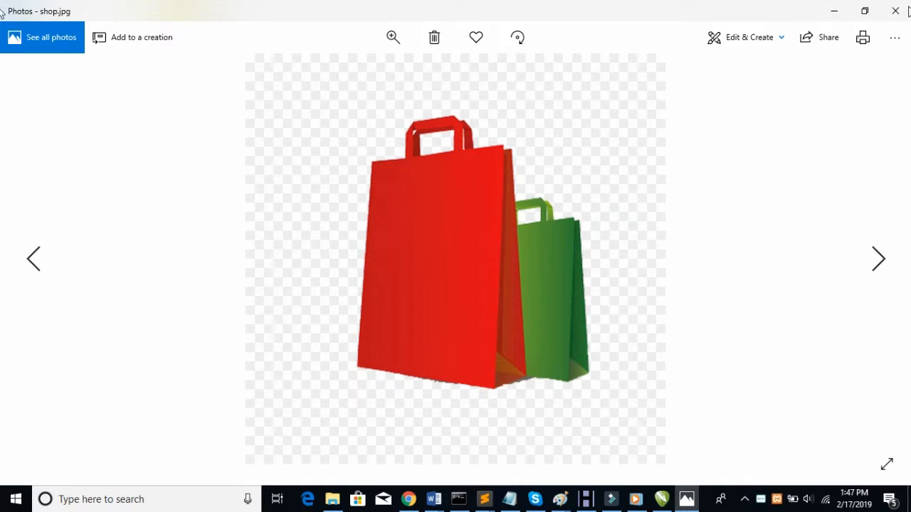
{"action": "left_click", "coordinate": [895, 11]}
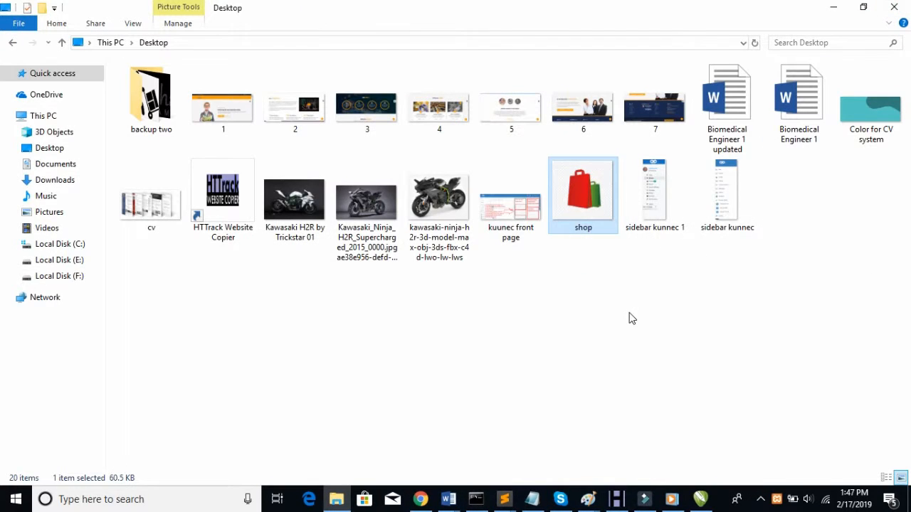
Step: Switch to Chrome and try a web search for PNG images of shops
{"action": "left_click", "coordinate": [420, 498]}
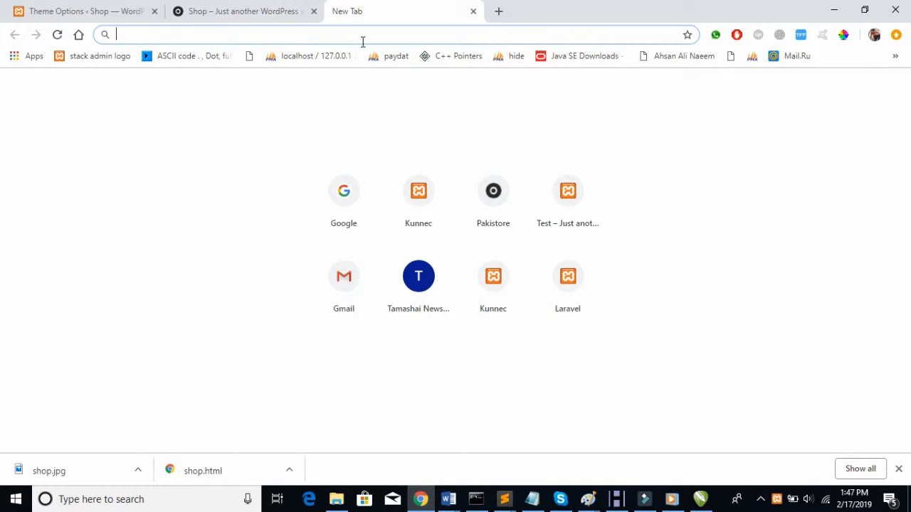
{"action": "type", "text": "g"}
{"action": "key", "text": "BackSpace"}
{"action": "key", "text": "BackSpace"}
{"action": "type", "text": "shops png icon"}
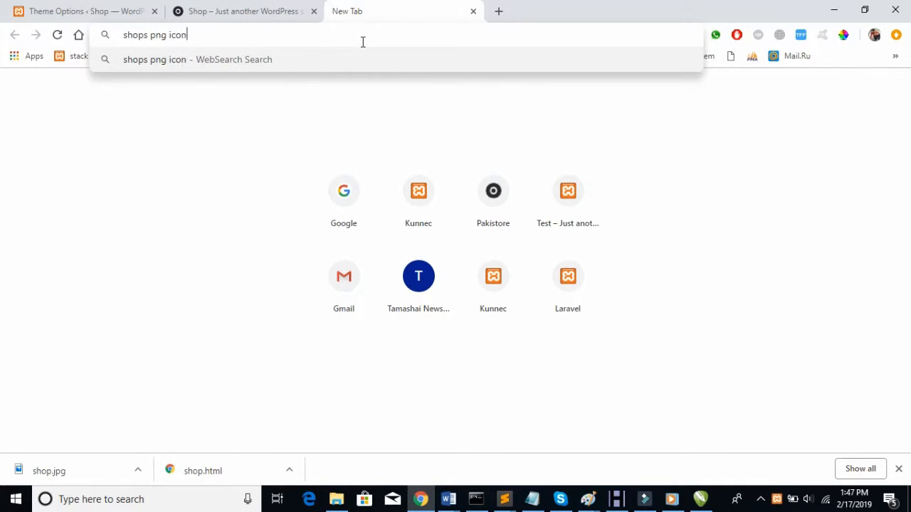
{"action": "key", "text": "Return"}
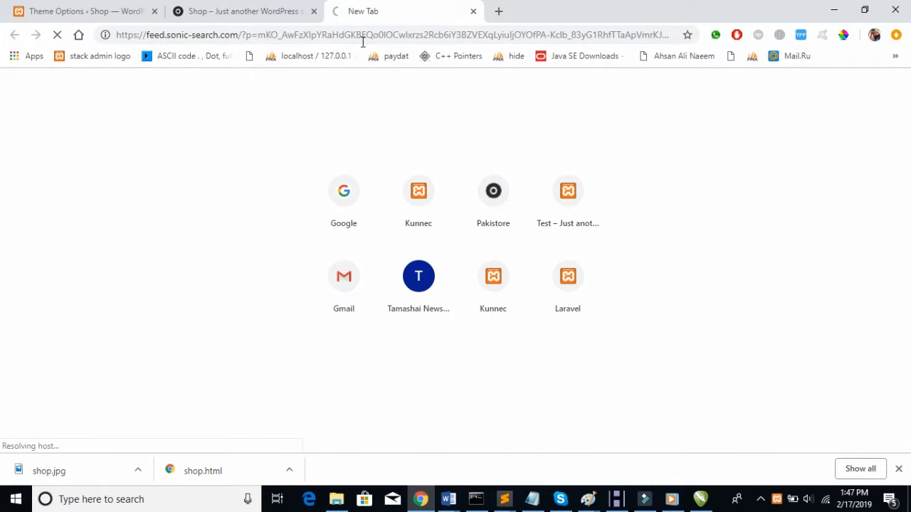
Step: Load the Google home page in the current browser tab
{"action": "left_click", "coordinate": [362, 42]}
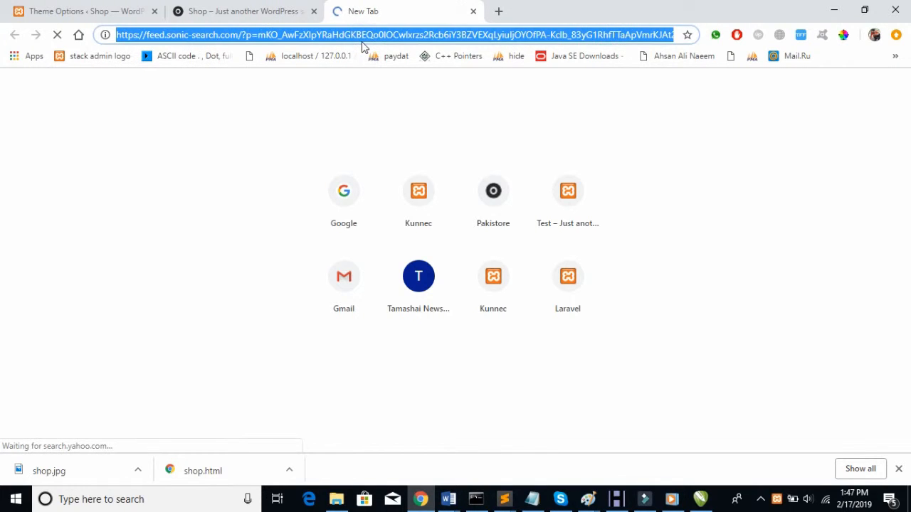
{"action": "type", "text": "go"}
{"action": "key", "text": "Return"}
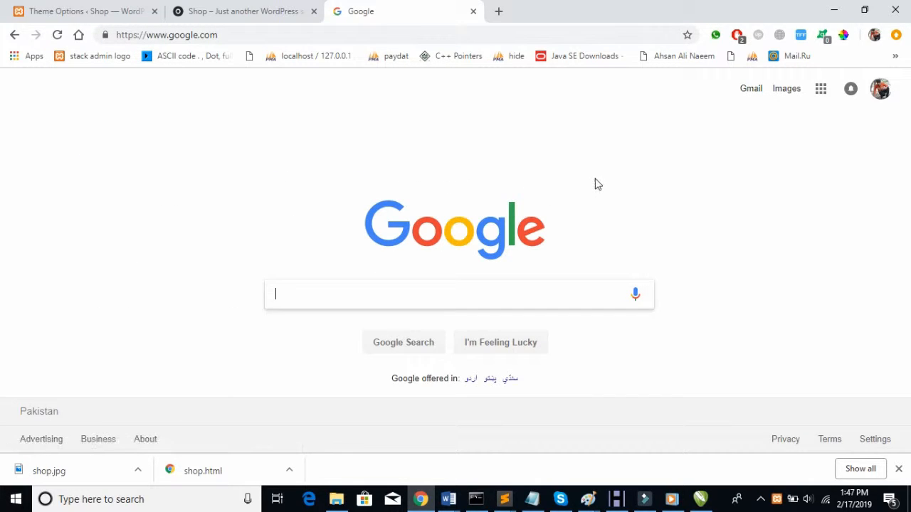
Step: Search Google for "shops png icons" and show the image results
{"action": "type", "text": "shops  "}
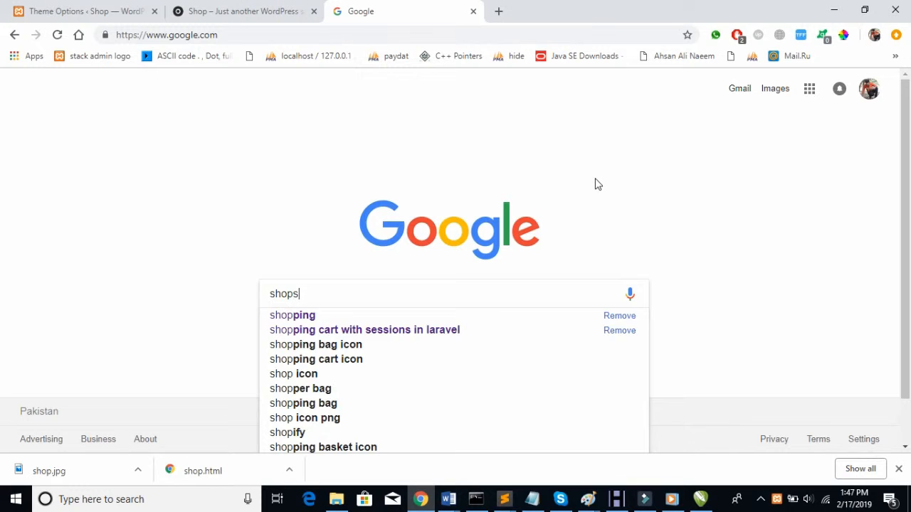
{"action": "type", "text": "png"}
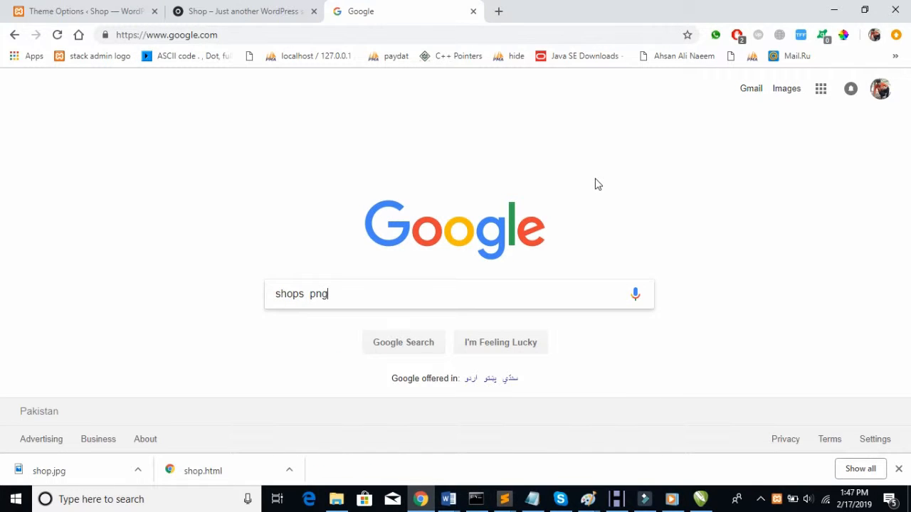
{"action": "type", "text": " icons"}
{"action": "key", "text": "Return"}
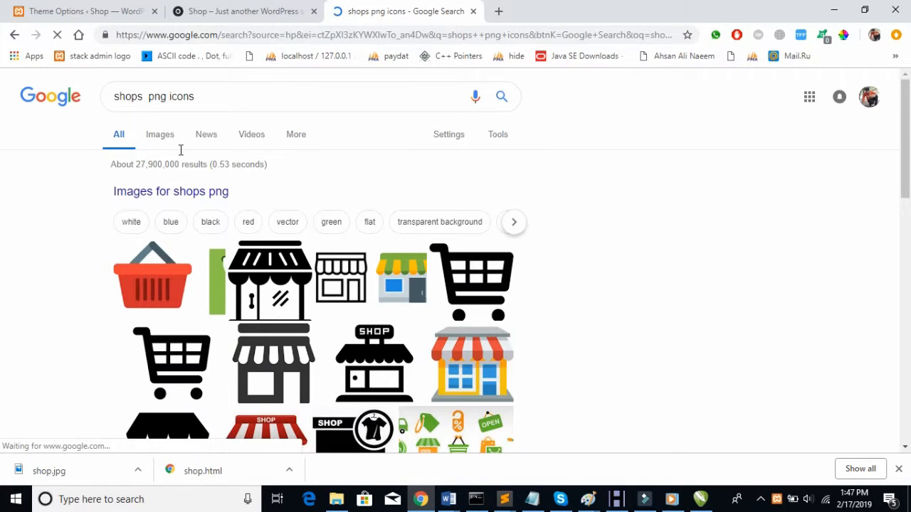
{"action": "left_click", "coordinate": [158, 137]}
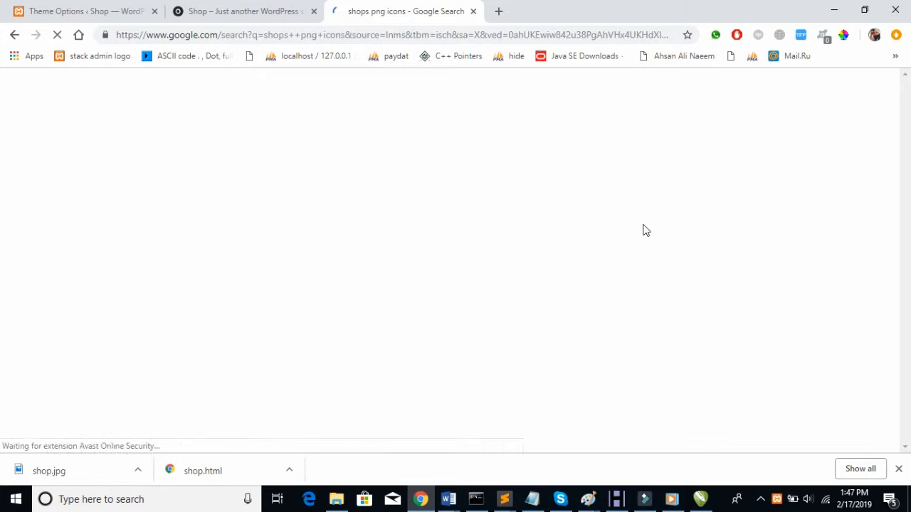
Step: Browse the shop icon image results and preview the clothing and garment store icon
{"action": "scroll", "coordinate": [547, 271], "scroll_direction": "down", "scroll_amount": 2}
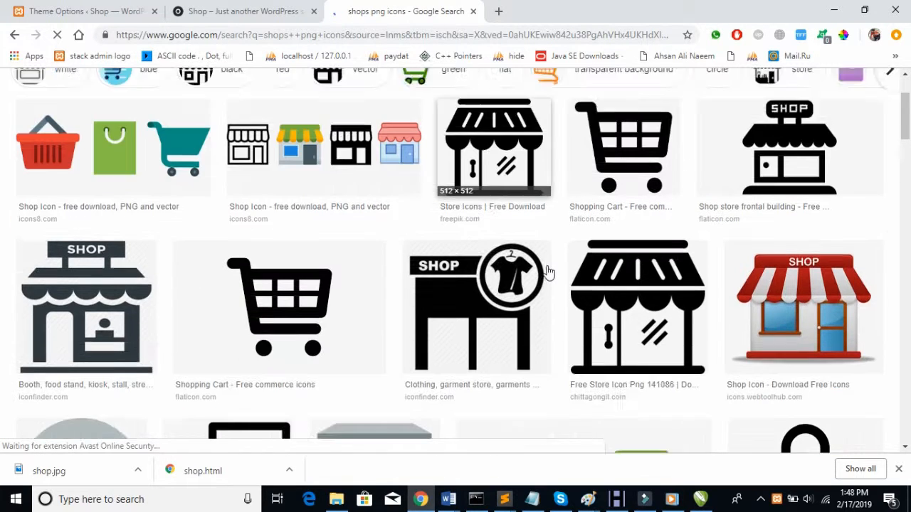
{"action": "scroll", "coordinate": [548, 271], "scroll_direction": "down", "scroll_amount": 2}
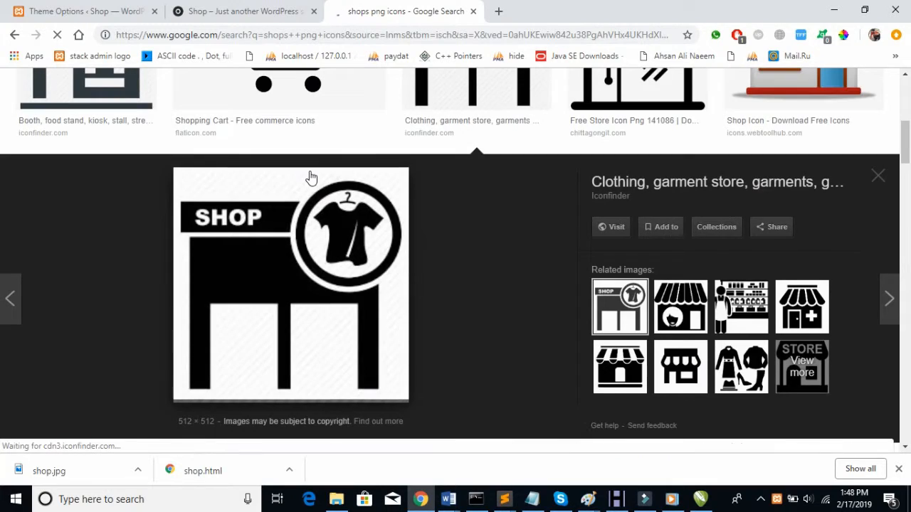
{"action": "scroll", "coordinate": [310, 177], "scroll_direction": "down", "scroll_amount": 8}
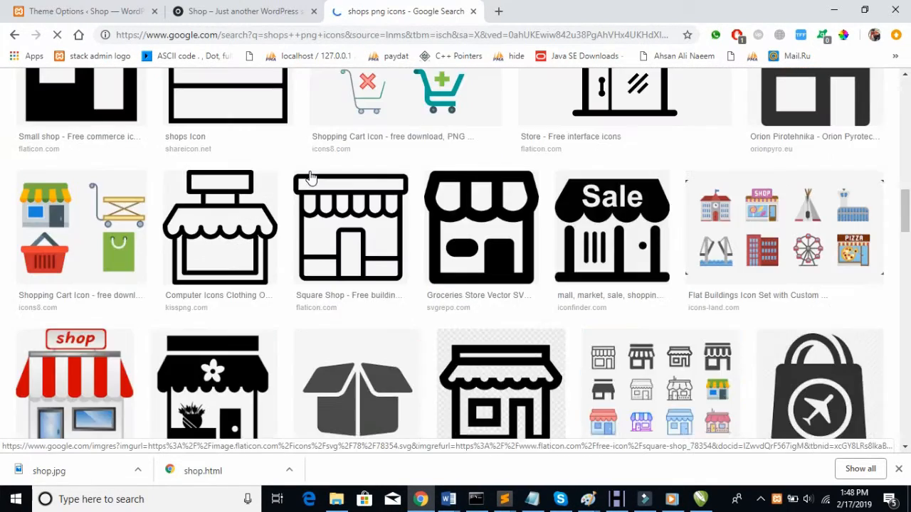
{"action": "scroll", "coordinate": [311, 177], "scroll_direction": "down", "scroll_amount": 6}
{"action": "scroll", "coordinate": [310, 177], "scroll_direction": "up", "scroll_amount": 7}
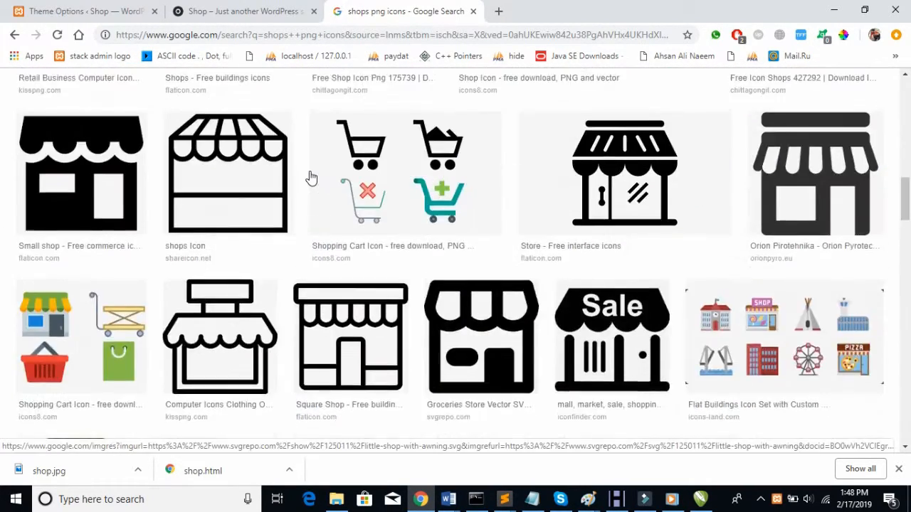
{"action": "scroll", "coordinate": [311, 177], "scroll_direction": "up", "scroll_amount": 10}
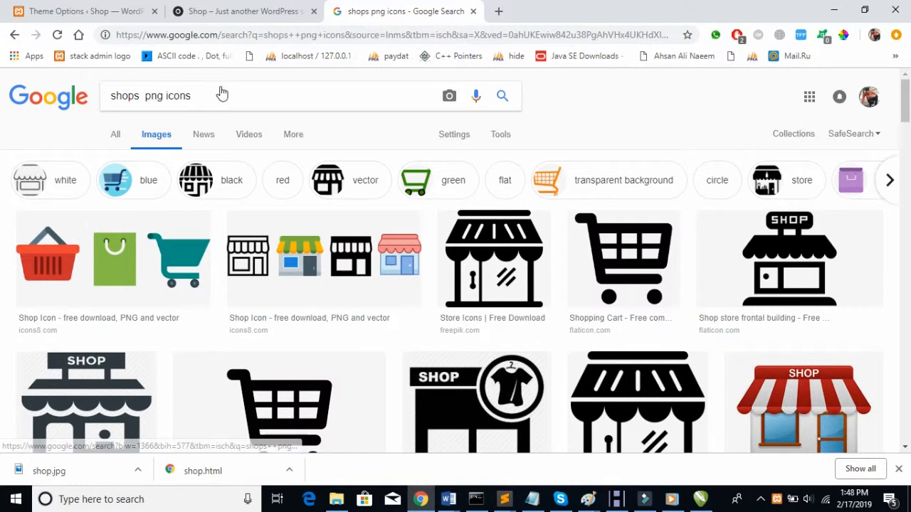
Step: Change the image search to "shoping bags transpernt icon in red" and run it
{"action": "left_click_drag", "start_coordinate": [215, 91], "coordinate": [137, 100]}
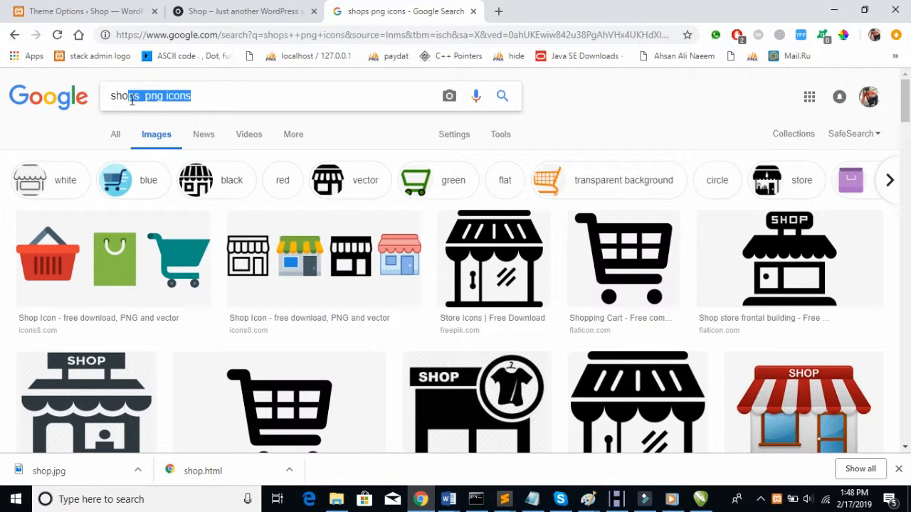
{"action": "type", "text": "ping"}
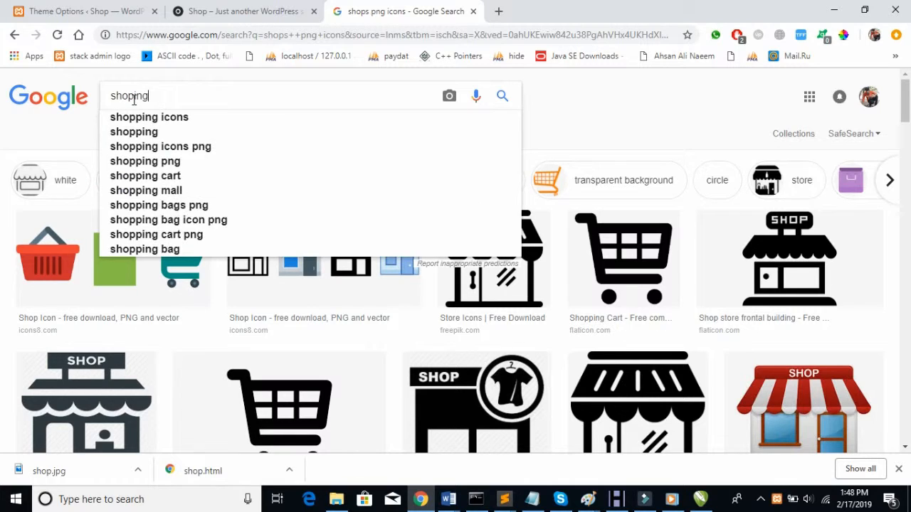
{"action": "type", "text": " bags "}
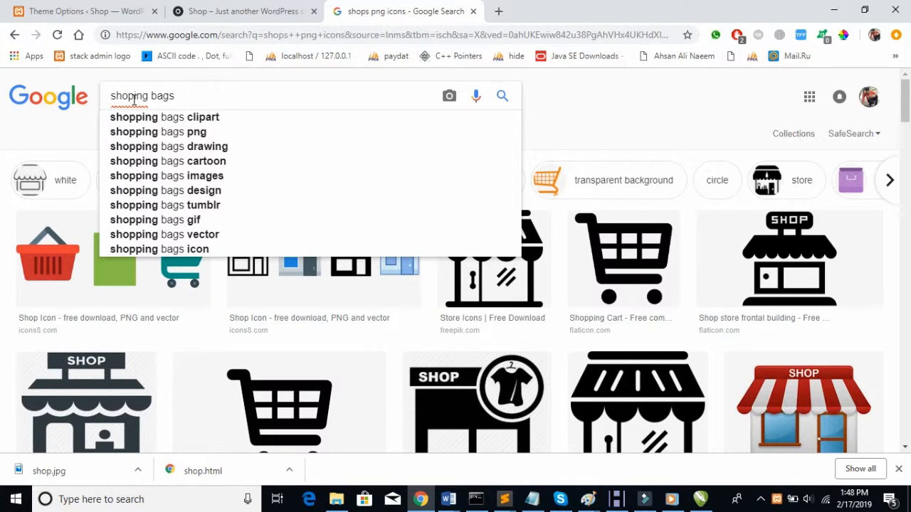
{"action": "type", "text": "transpernt icon"}
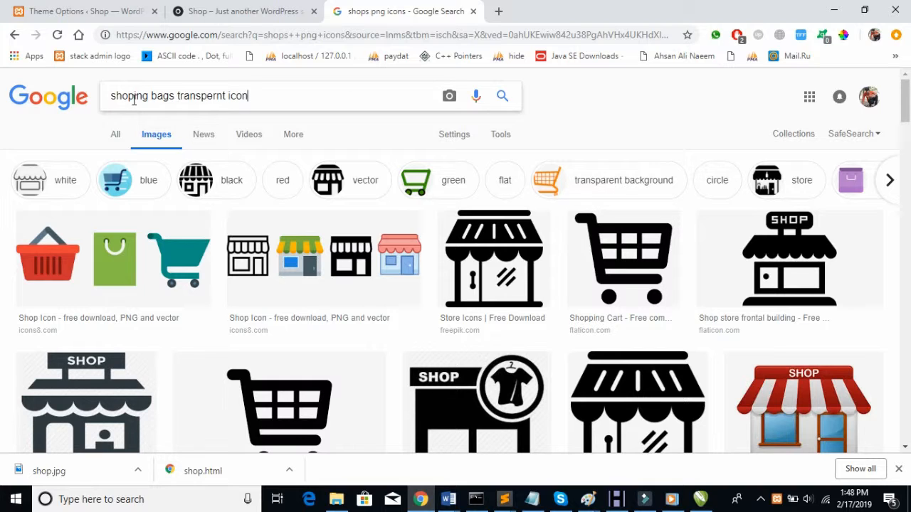
{"action": "type", "text": "d"}
{"action": "key", "text": "Return"}
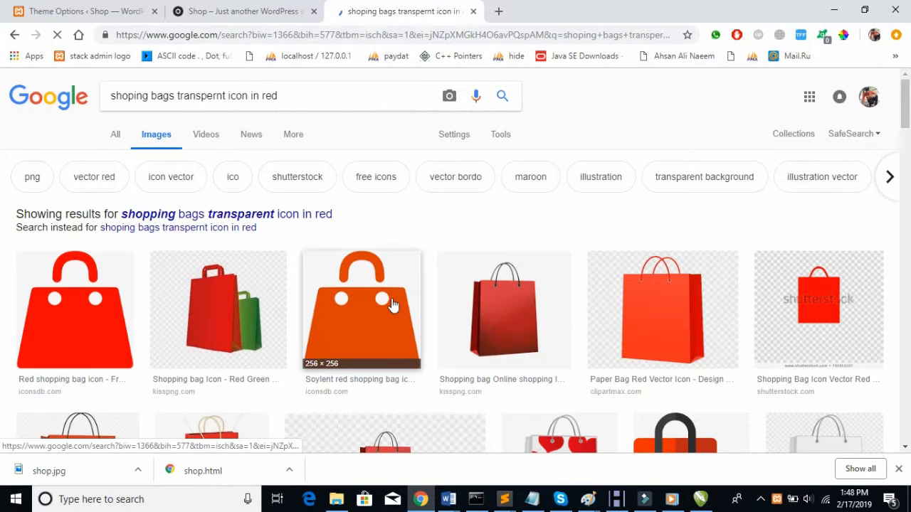
Step: Preview the dark red online shopping bag icon and the Paper Bag Red Vector Icon from the image results
{"action": "scroll", "coordinate": [392, 305], "scroll_direction": "down", "scroll_amount": 1}
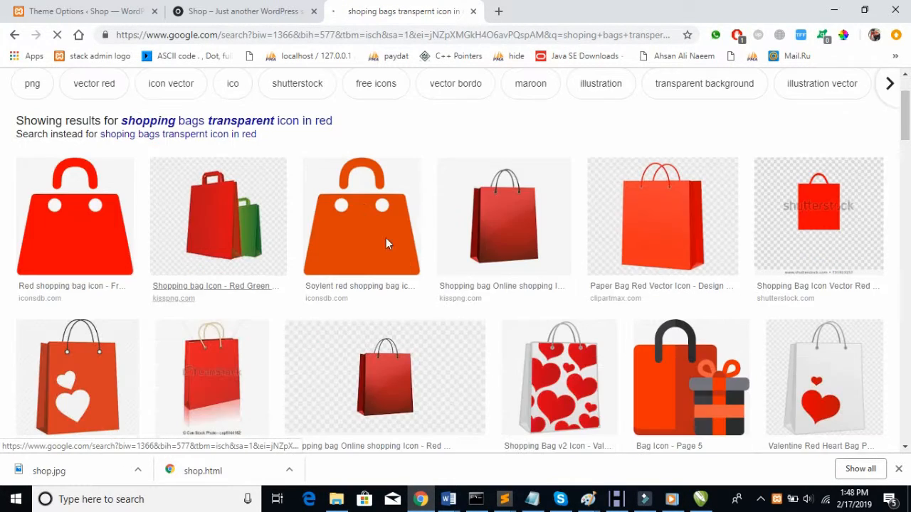
{"action": "left_click", "coordinate": [531, 217]}
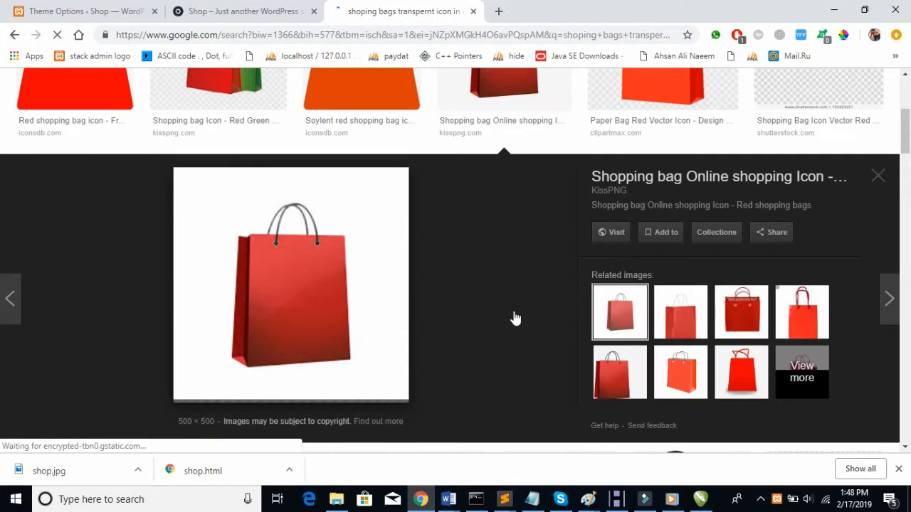
{"action": "left_click", "coordinate": [704, 82]}
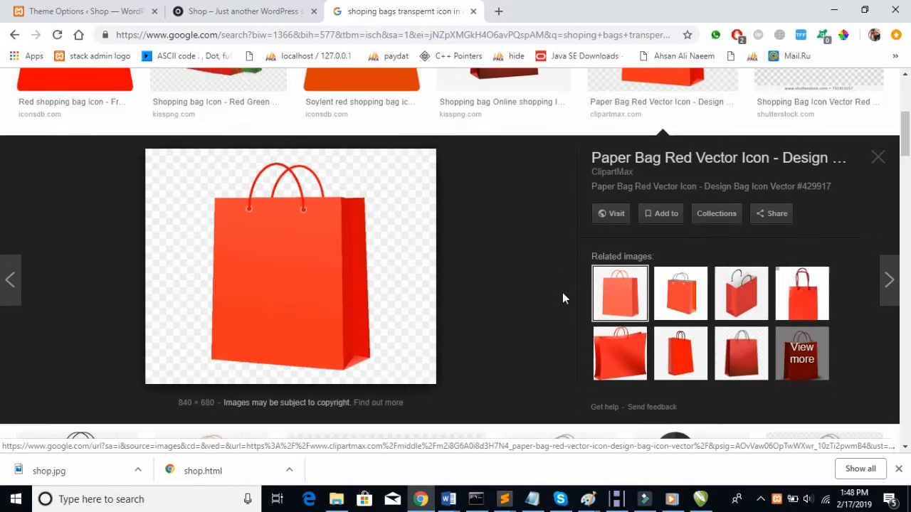
Step: Look through the remaining red shopping bag image results for a suitable transparent icon
{"action": "scroll", "coordinate": [562, 298], "scroll_direction": "down", "scroll_amount": 3}
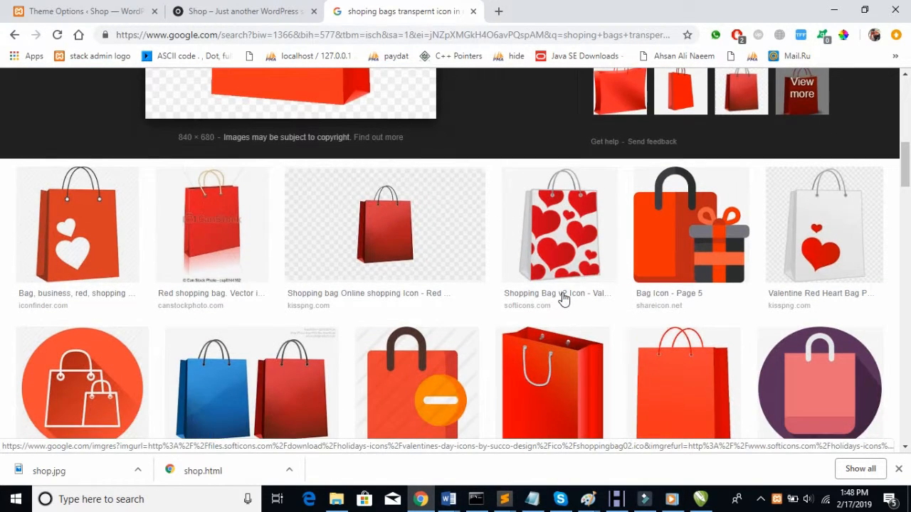
{"action": "scroll", "coordinate": [562, 298], "scroll_direction": "down", "scroll_amount": 2}
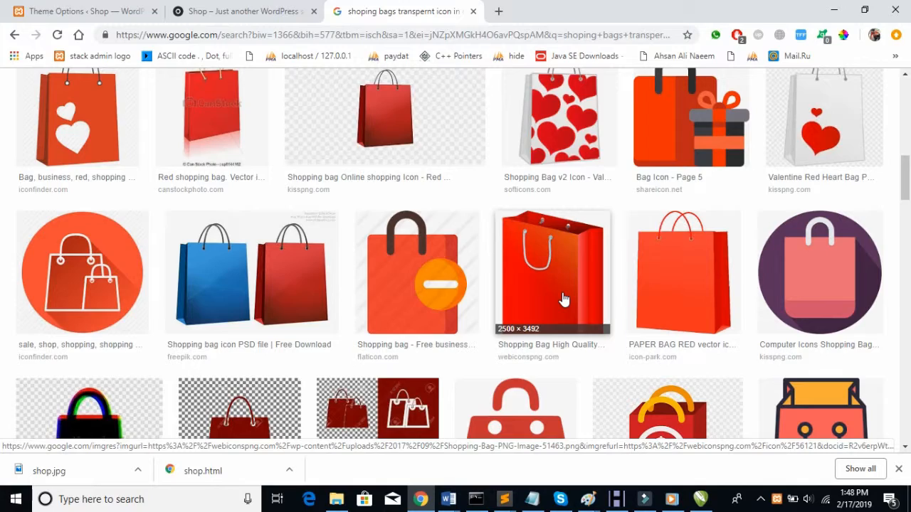
{"action": "scroll", "coordinate": [562, 299], "scroll_direction": "down", "scroll_amount": 6}
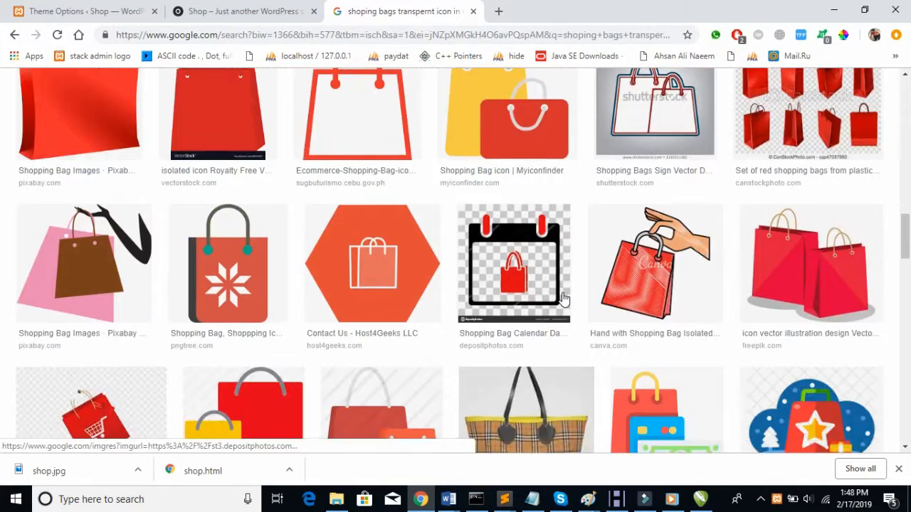
{"action": "scroll", "coordinate": [562, 298], "scroll_direction": "down", "scroll_amount": 5}
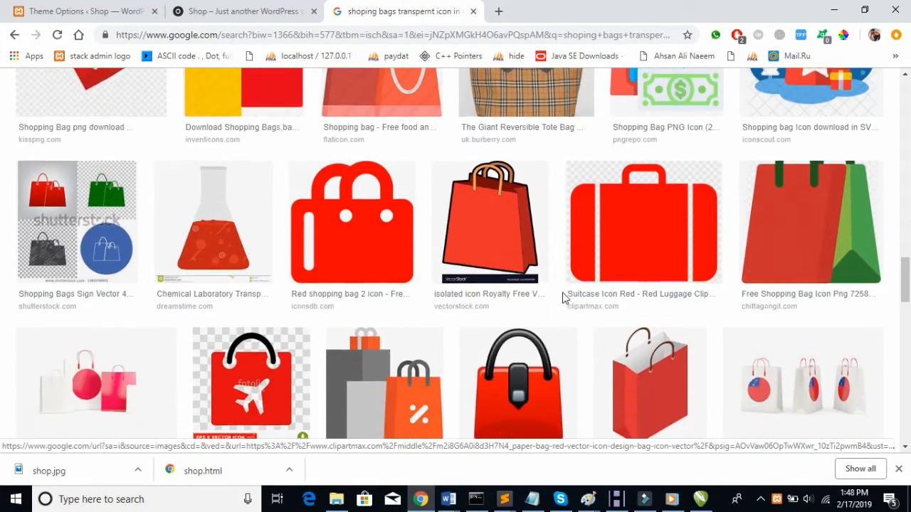
{"action": "scroll", "coordinate": [563, 297], "scroll_direction": "up", "scroll_amount": 3}
{"action": "scroll", "coordinate": [563, 298], "scroll_direction": "down", "scroll_amount": 6}
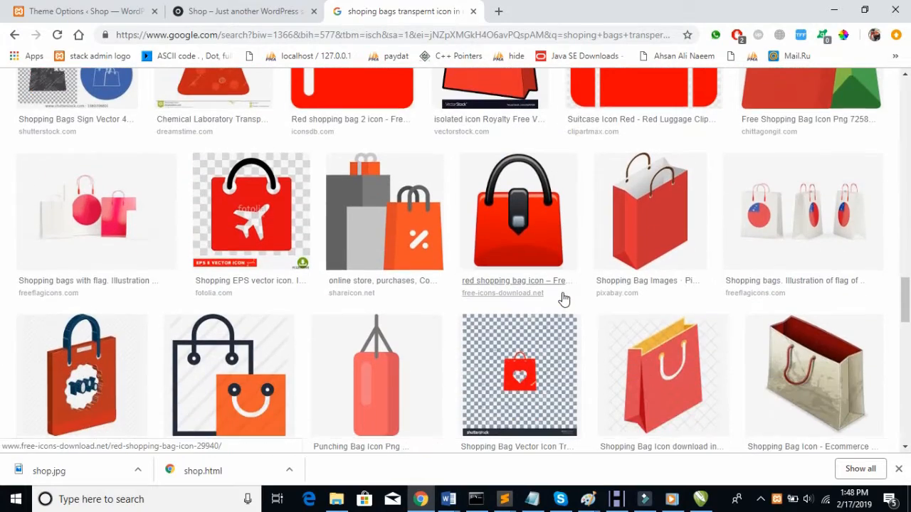
{"action": "scroll", "coordinate": [562, 299], "scroll_direction": "down", "scroll_amount": 2}
{"action": "scroll", "coordinate": [651, 265], "scroll_direction": "down", "scroll_amount": 12}
{"action": "scroll", "coordinate": [651, 265], "scroll_direction": "down", "scroll_amount": 3}
{"action": "scroll", "coordinate": [651, 265], "scroll_direction": "up", "scroll_amount": 12}
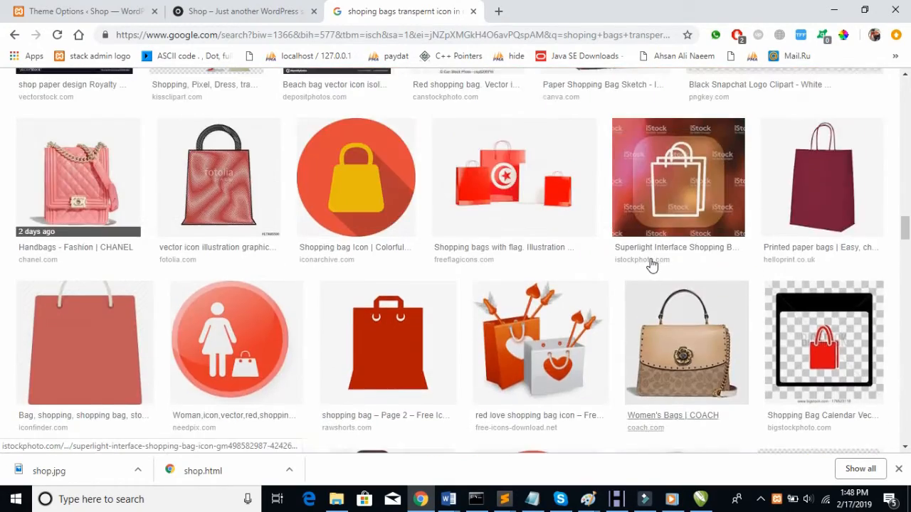
Step: Preview the Hand with Shopping Bag Isolated Icon and several of its related images
{"action": "scroll", "coordinate": [651, 265], "scroll_direction": "up", "scroll_amount": 10}
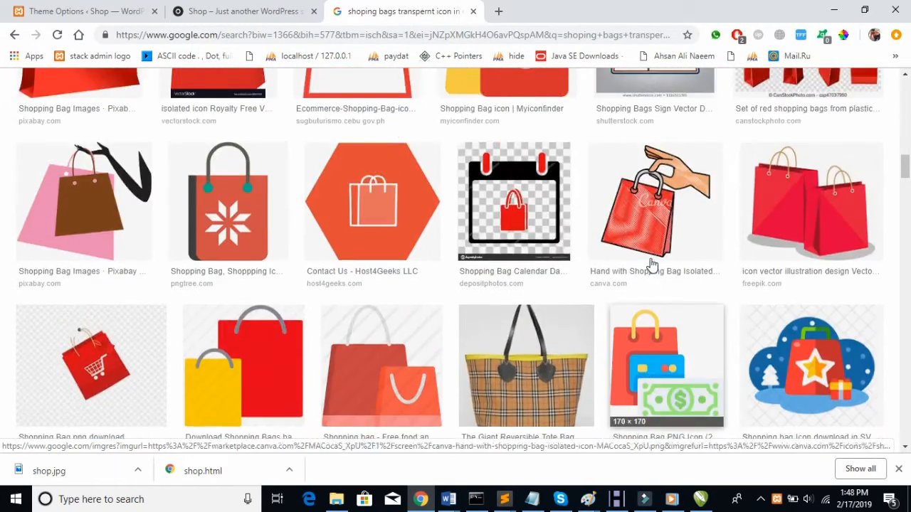
{"action": "scroll", "coordinate": [651, 264], "scroll_direction": "down", "scroll_amount": 2}
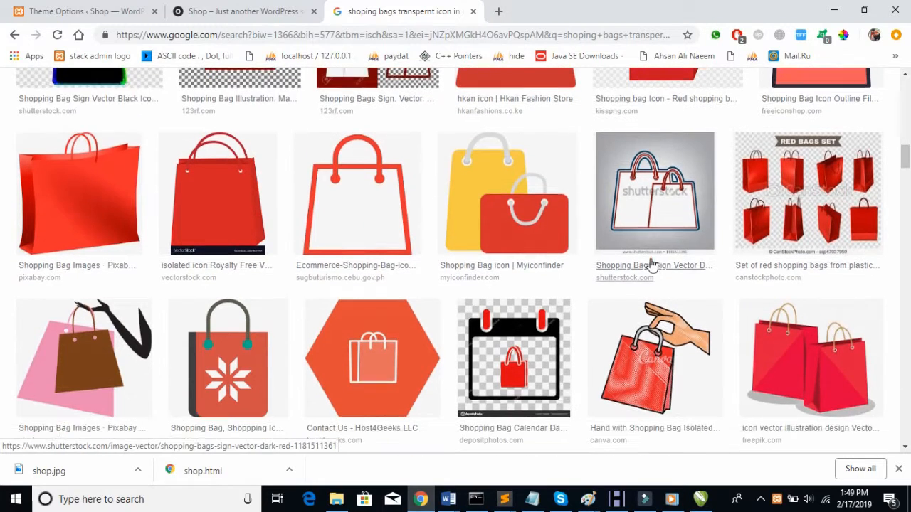
{"action": "left_click", "coordinate": [668, 343]}
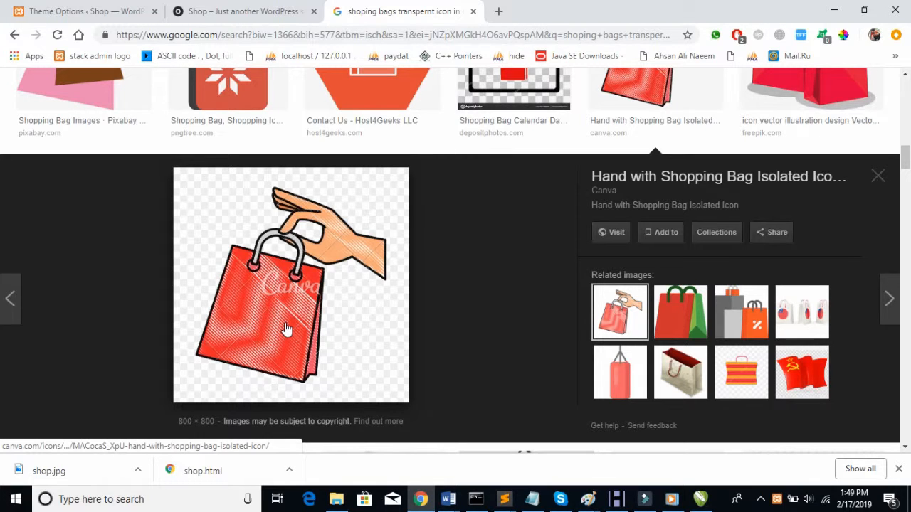
{"action": "left_click", "coordinate": [669, 306]}
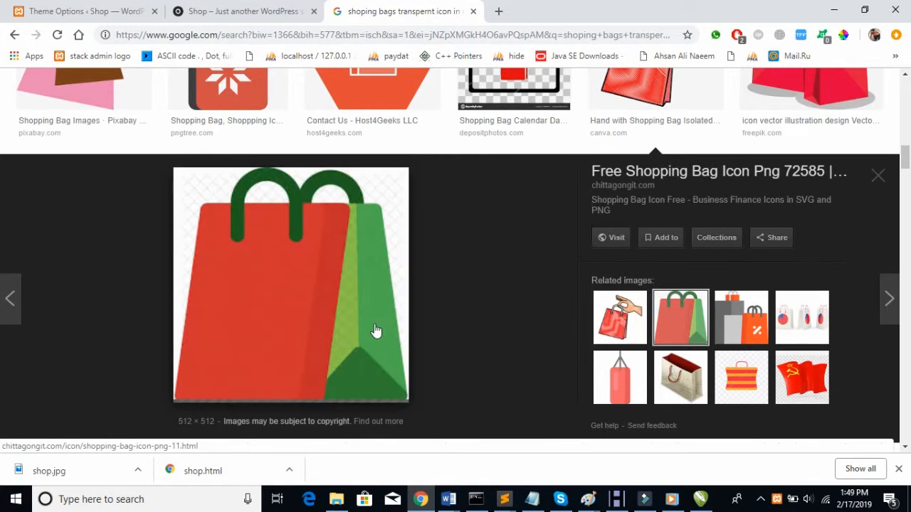
{"action": "left_click", "coordinate": [624, 347]}
{"action": "left_click", "coordinate": [725, 368]}
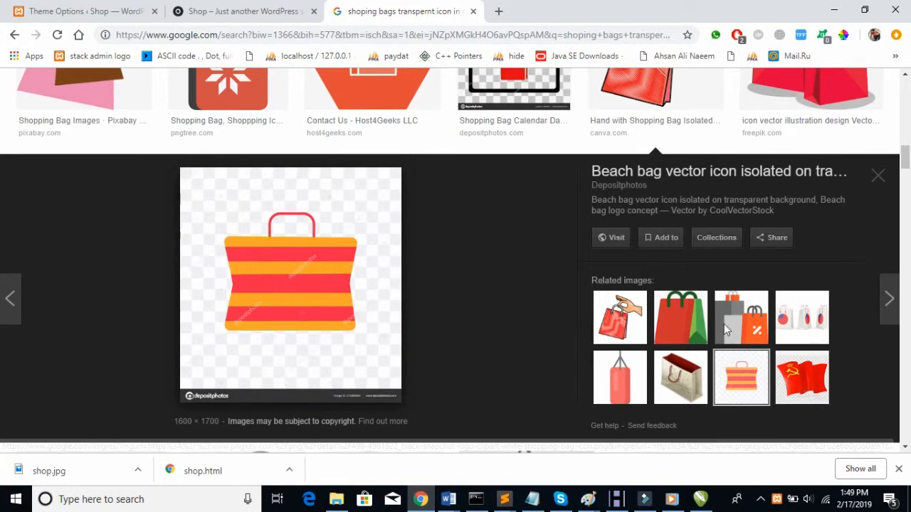
{"action": "left_click", "coordinate": [800, 381]}
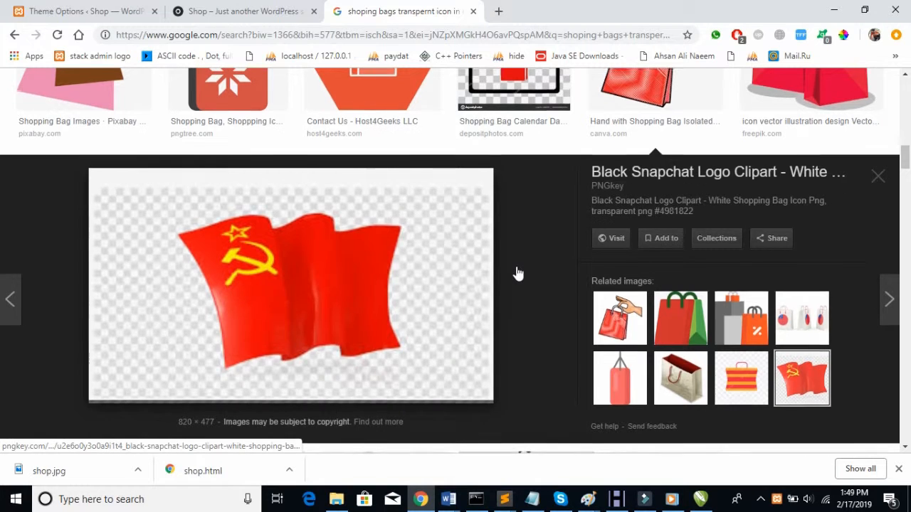
Step: Preview the red Pixabay shopping bag image among the results and open the dialog for saving it
{"action": "scroll", "coordinate": [517, 271], "scroll_direction": "up", "scroll_amount": 2}
{"action": "scroll", "coordinate": [311, 217], "scroll_direction": "up", "scroll_amount": 3}
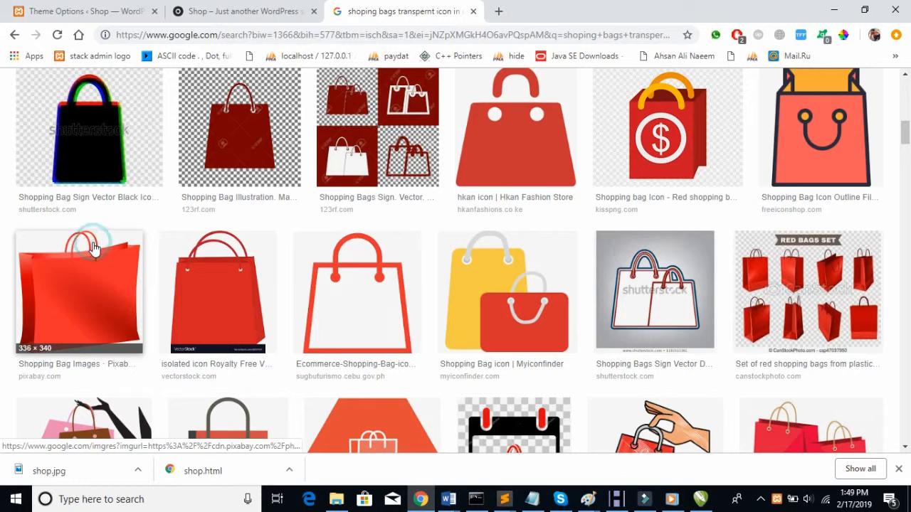
{"action": "left_click", "coordinate": [93, 246]}
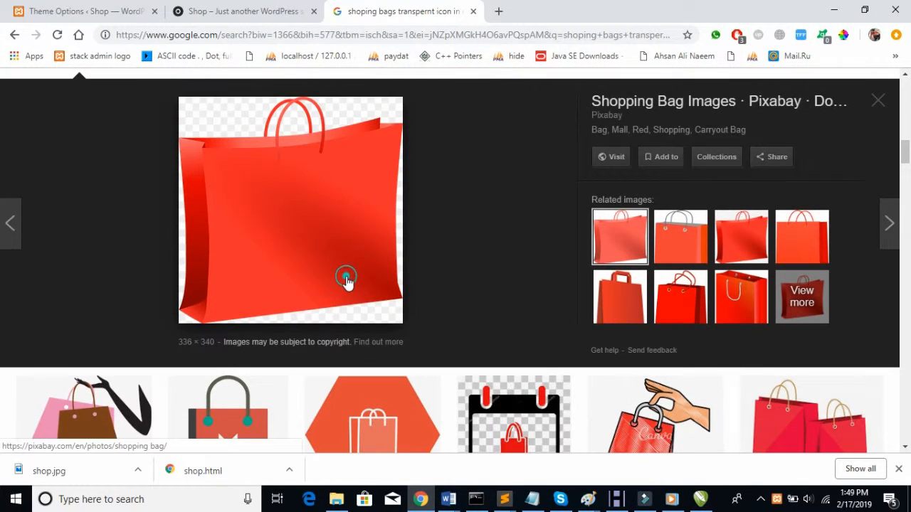
{"action": "right_click", "coordinate": [346, 281]}
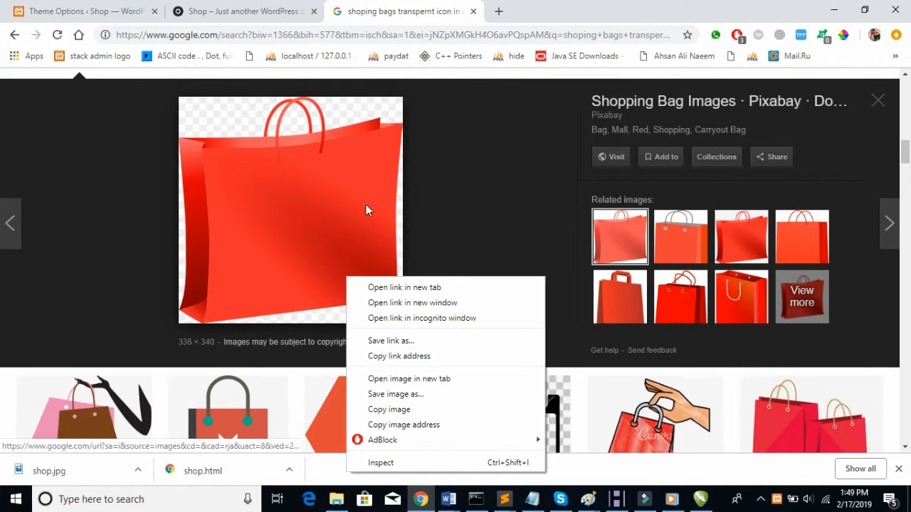
{"action": "left_click", "coordinate": [404, 396]}
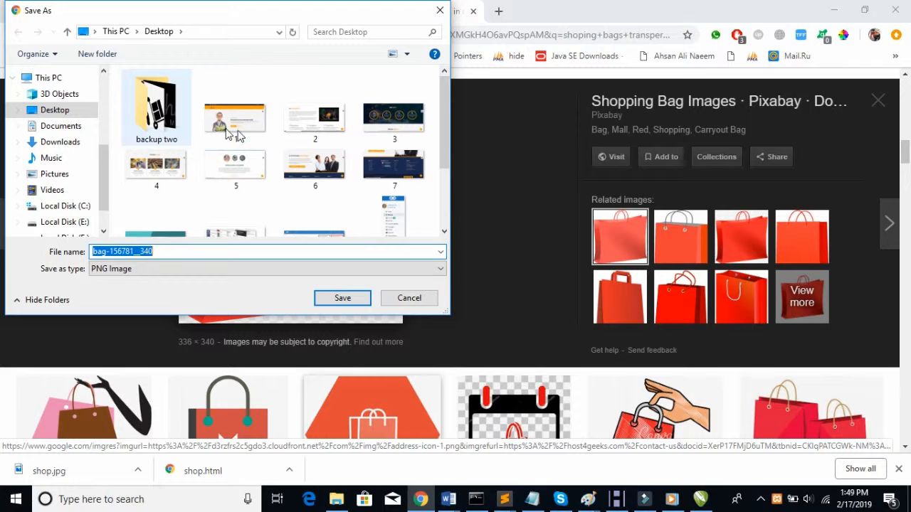
Step: Save the red bag image on the Desktop as a PNG image named shop
{"action": "left_click", "coordinate": [231, 131]}
{"action": "left_click", "coordinate": [314, 233]}
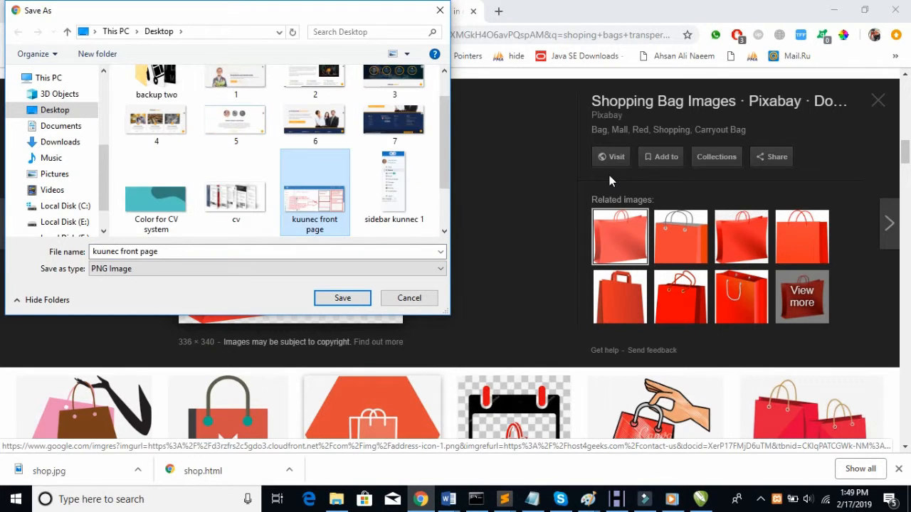
{"action": "key", "text": "Down"}
{"action": "key", "text": "Up"}
{"action": "key", "text": "Down"}
{"action": "key", "text": "Left"}
{"action": "key", "text": "Down"}
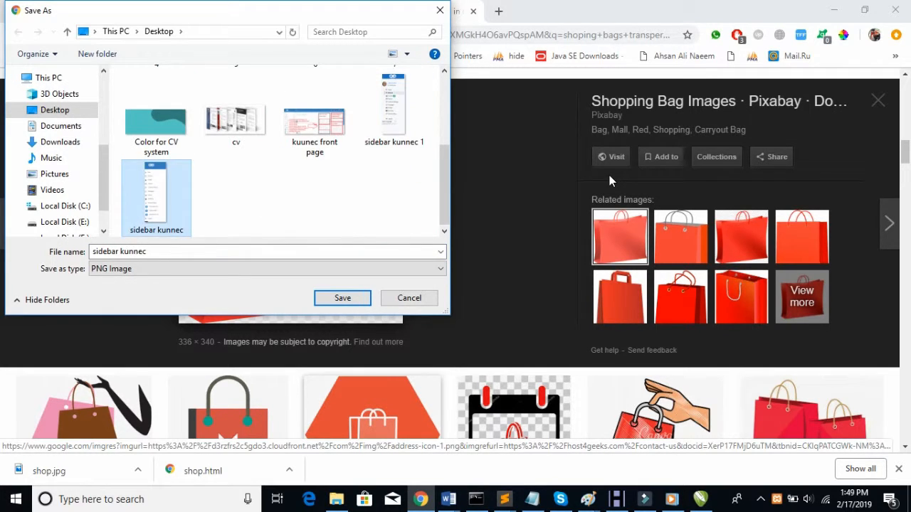
{"action": "left_click", "coordinate": [313, 181]}
{"action": "left_click", "coordinate": [234, 248]}
{"action": "type", "text": "shop"}
{"action": "key", "text": "Return"}
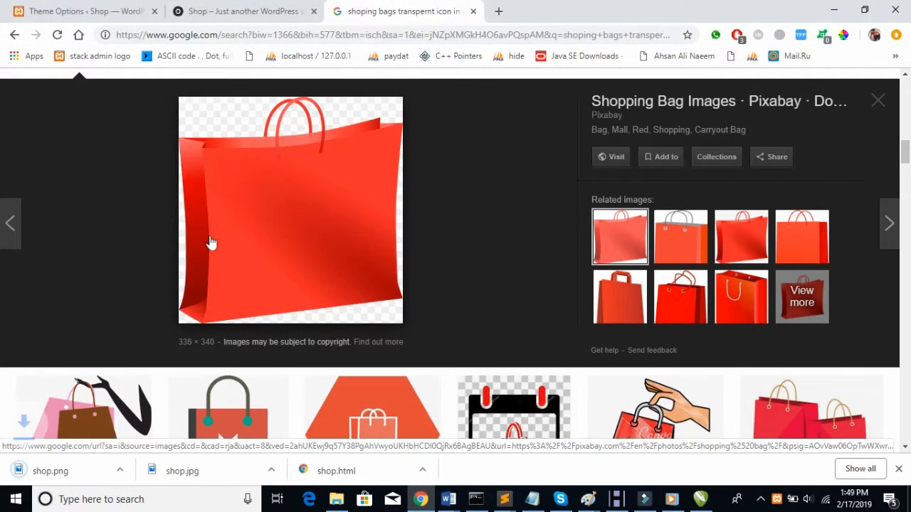
Step: Switch to the Desktop folder, bring the red shop bag image into the CorelDRAW page and scale it down
{"action": "left_click", "coordinate": [336, 499]}
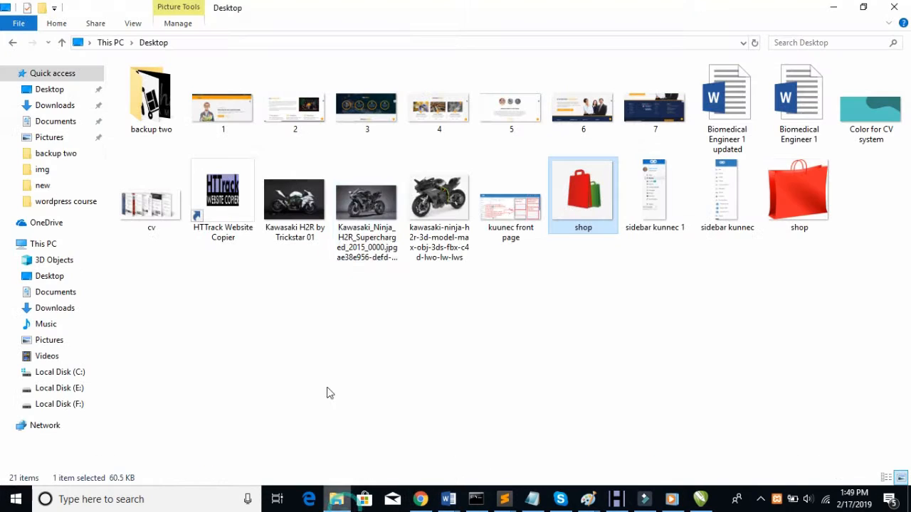
{"action": "left_click_drag", "start_coordinate": [784, 205], "coordinate": [330, 241]}
{"action": "left_click_drag", "start_coordinate": [374, 301], "coordinate": [314, 242]}
Step: Add the artistic text "Shop" beside the bag on the page
{"action": "left_click", "coordinate": [10, 265]}
{"action": "left_click", "coordinate": [351, 243]}
{"action": "type", "text": "Shop"}
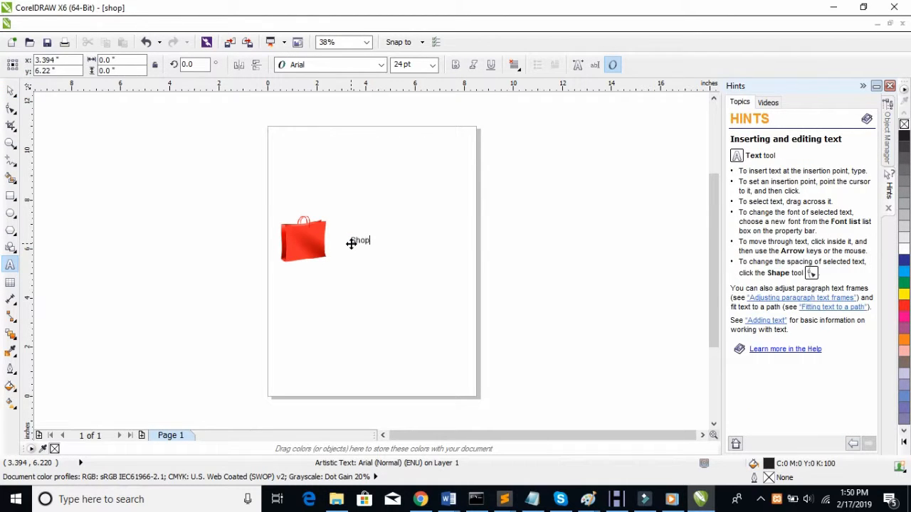
{"action": "key", "text": "Escape"}
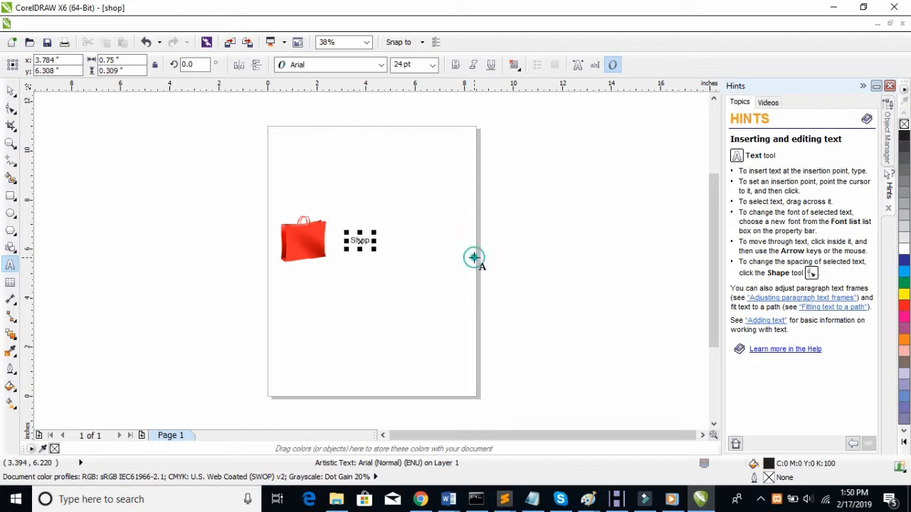
{"action": "left_click", "coordinate": [474, 258]}
{"action": "left_click", "coordinate": [10, 91]}
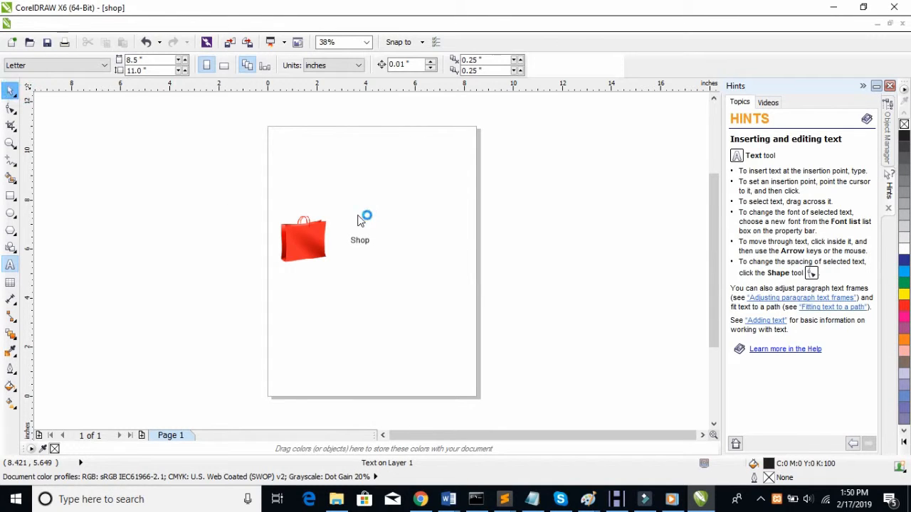
Step: Enlarge the Shop text to about 66.5 pt and move it off the page onto the blank area beside it
{"action": "left_click", "coordinate": [356, 241]}
{"action": "left_click_drag", "start_coordinate": [375, 249], "coordinate": [408, 274]}
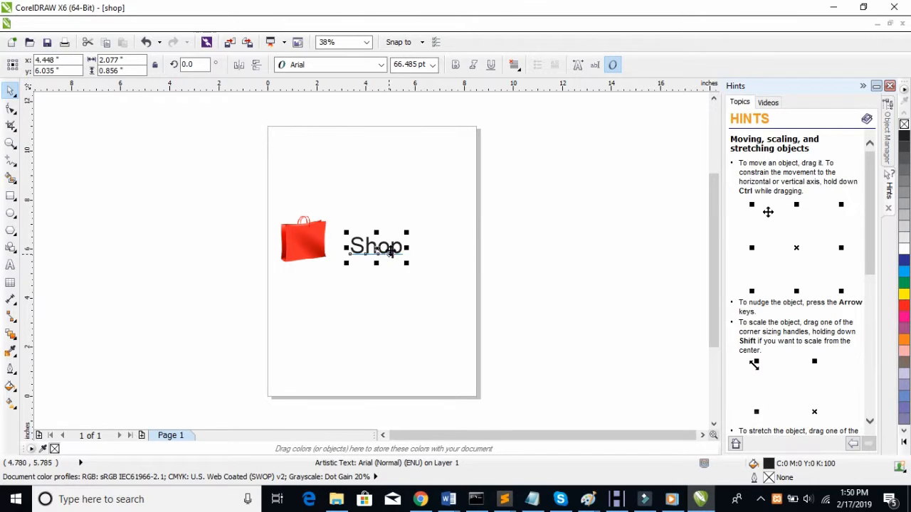
{"action": "left_click_drag", "start_coordinate": [500, 202], "coordinate": [585, 193]}
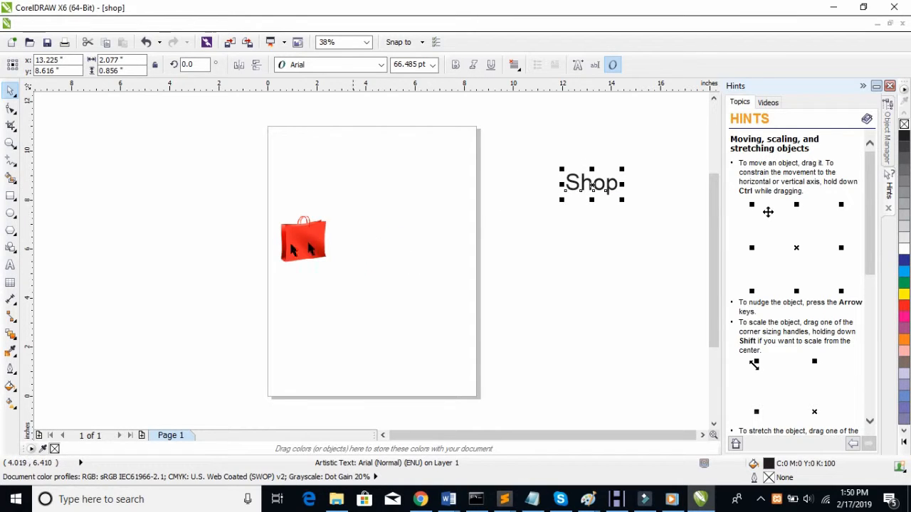
Step: Move the bag off the page to just before the Shop text and shift the text slightly down to line up
{"action": "left_click", "coordinate": [297, 243]}
{"action": "left_click_drag", "start_coordinate": [315, 250], "coordinate": [549, 198]}
{"action": "left_click", "coordinate": [641, 240]}
{"action": "left_click", "coordinate": [602, 187]}
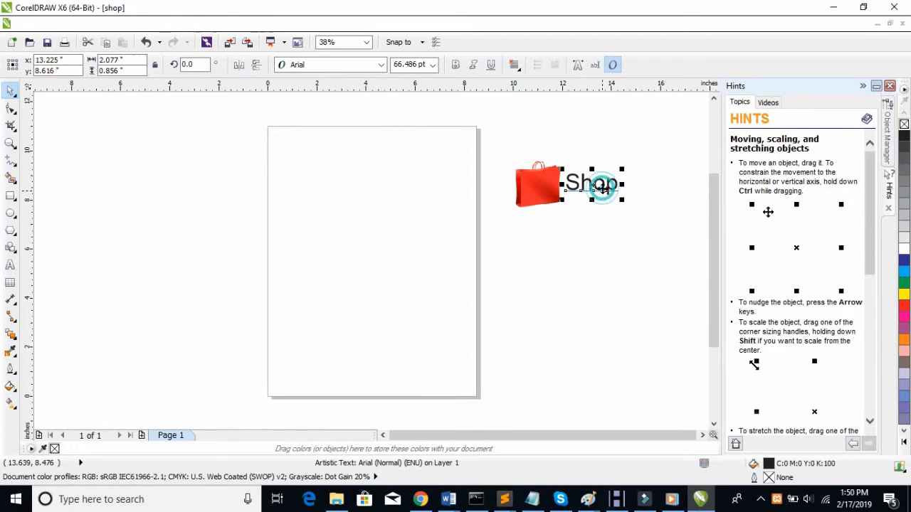
{"action": "left_click_drag", "start_coordinate": [603, 187], "coordinate": [604, 188]}
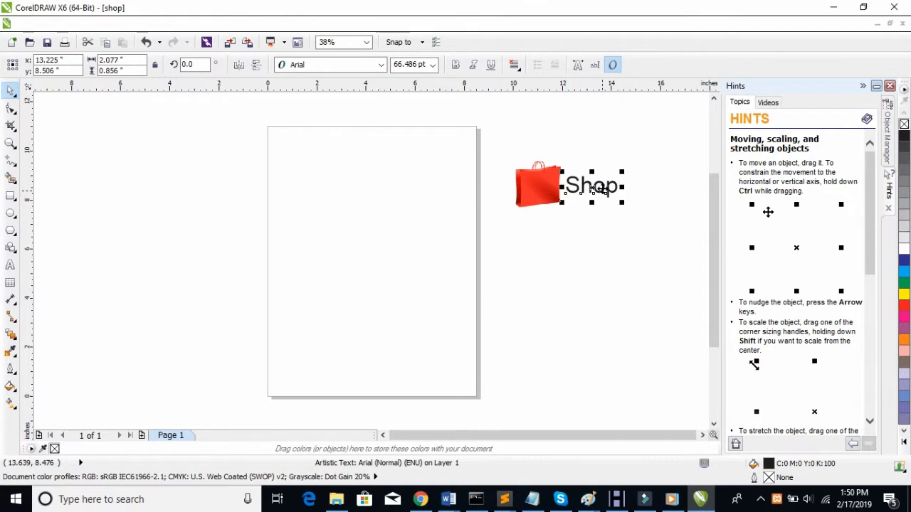
Step: Fill the Shop text with red and set its font to Berlin Sans FB Demi
{"action": "left_click", "coordinate": [904, 308]}
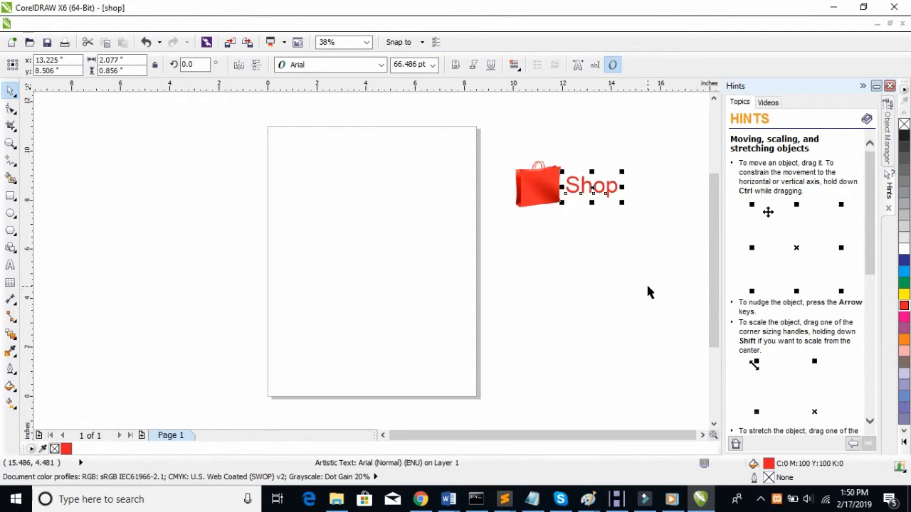
{"action": "left_click", "coordinate": [382, 64]}
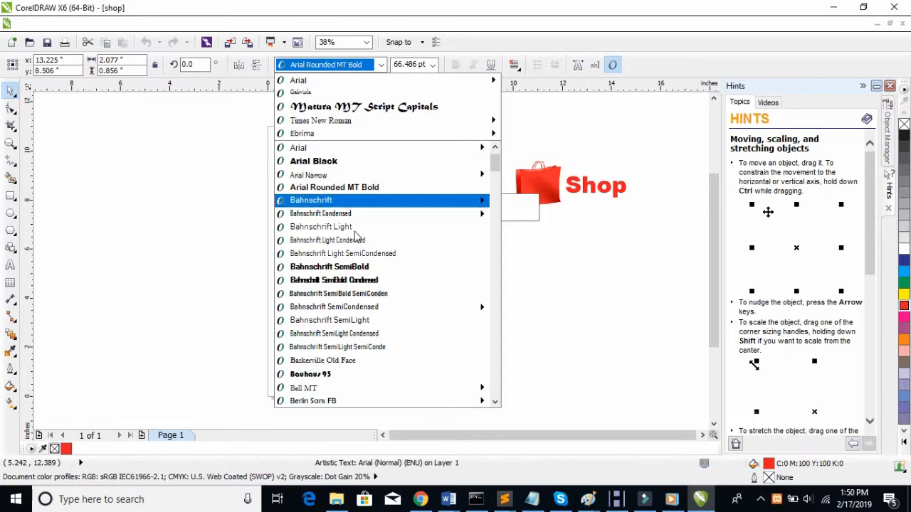
{"action": "key", "text": "Down"}
{"action": "key", "text": "Down"}
{"action": "key", "text": "Down"}
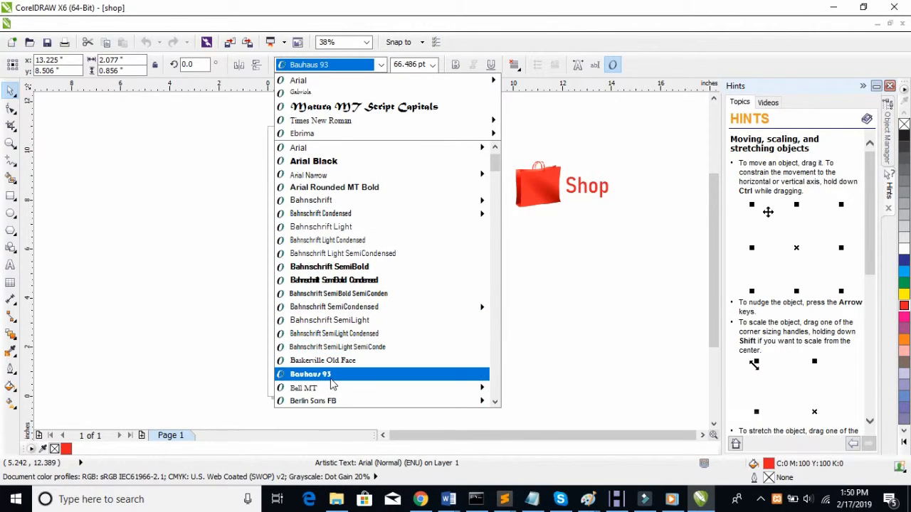
{"action": "key", "text": "Down"}
{"action": "key", "text": "Down"}
{"action": "key", "text": "Down"}
{"action": "key", "text": "Down"}
{"action": "key", "text": "Down"}
{"action": "key", "text": "Down"}
{"action": "key", "text": "Down"}
{"action": "key", "text": "Down"}
{"action": "key", "text": "Down"}
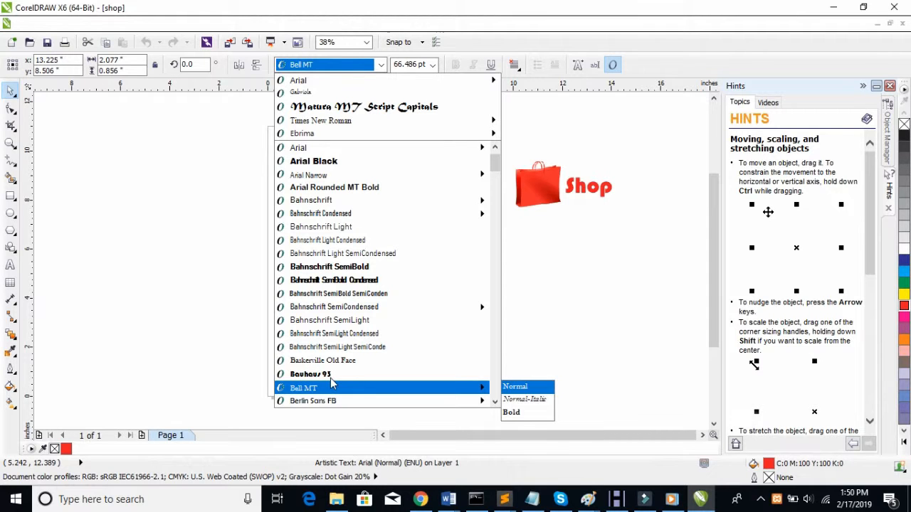
{"action": "key", "text": "Up"}
{"action": "key", "text": "Up"}
{"action": "key", "text": "Up"}
{"action": "key", "text": "Up"}
{"action": "key", "text": "Up"}
{"action": "key", "text": "Up"}
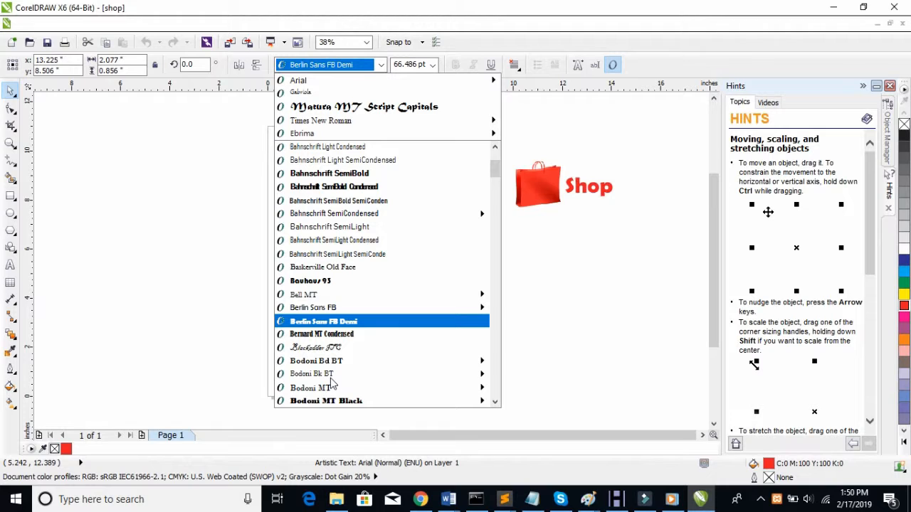
{"action": "left_click", "coordinate": [381, 323]}
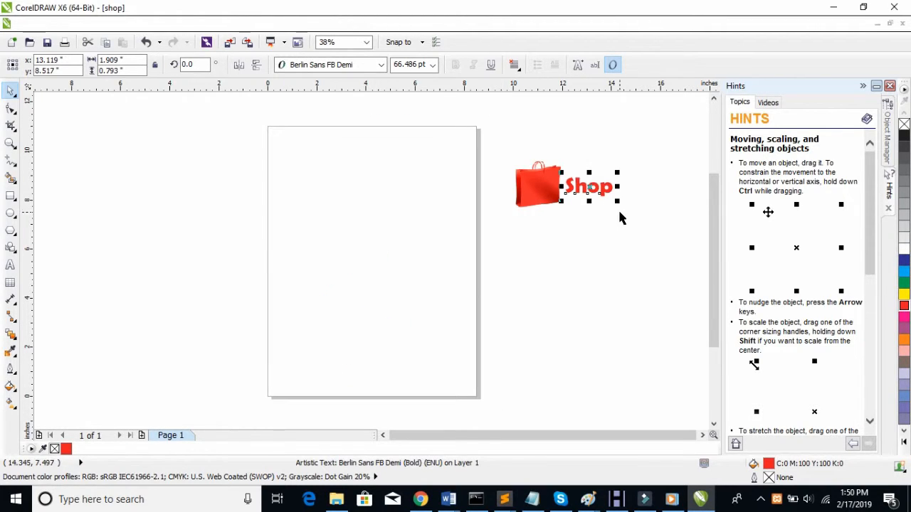
Step: Enlarge the Shop text to about 90 pt and shrink the bag to about 1.72 by 1.74 inches
{"action": "left_click_drag", "start_coordinate": [619, 204], "coordinate": [634, 220]}
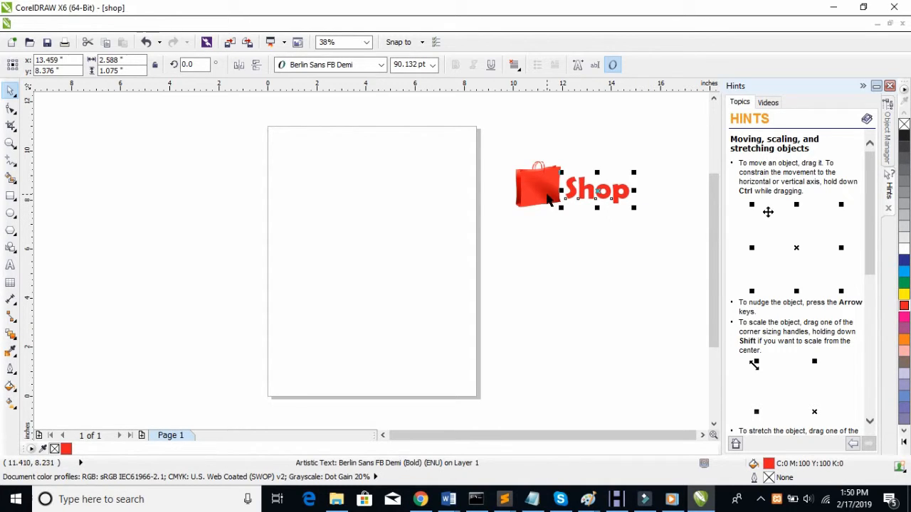
{"action": "left_click", "coordinate": [535, 199]}
{"action": "left_click_drag", "start_coordinate": [511, 210], "coordinate": [514, 207]}
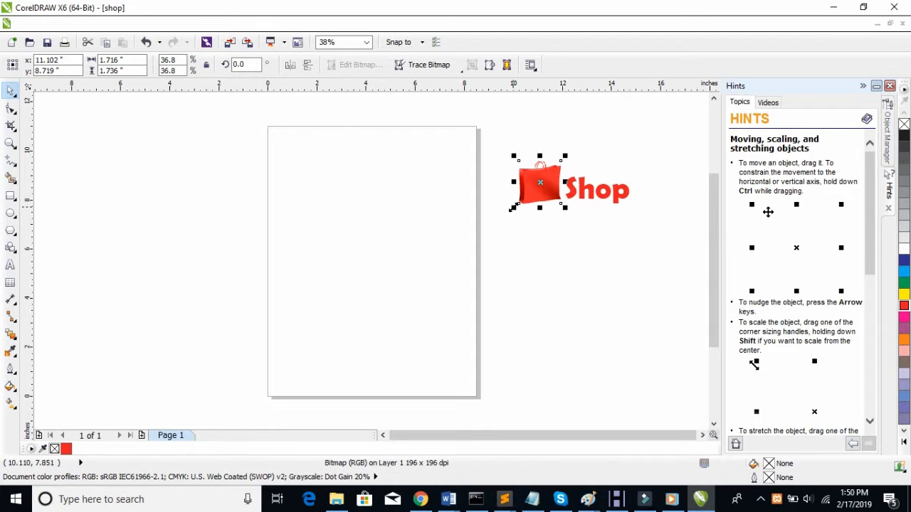
Step: Move the Shop text closer to the bag and shorten it to the letter S
{"action": "left_click", "coordinate": [607, 193]}
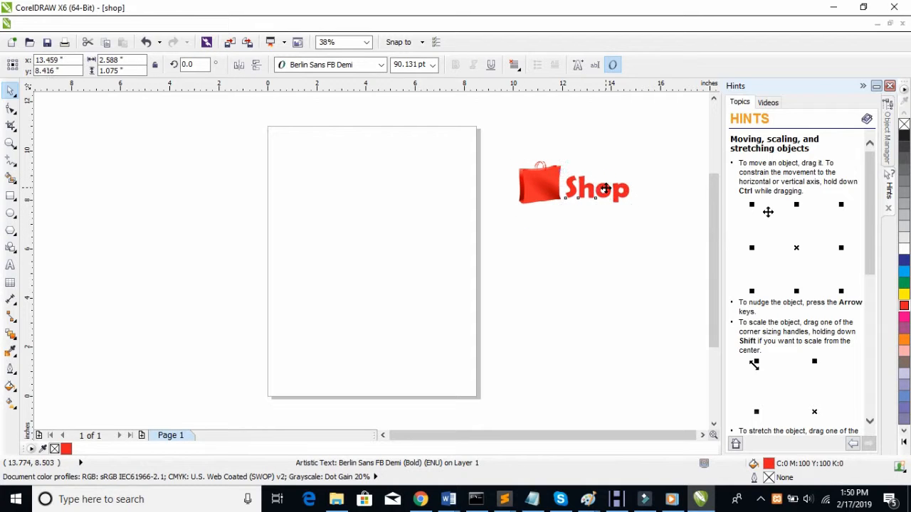
{"action": "mouse_move", "coordinate": [604, 188]}
{"action": "left_mouse_down"}
{"action": "mouse_move", "coordinate": [582, 189]}
{"action": "mouse_move", "coordinate": [605, 192]}
{"action": "left_mouse_up"}
{"action": "double_click", "coordinate": [606, 192]}
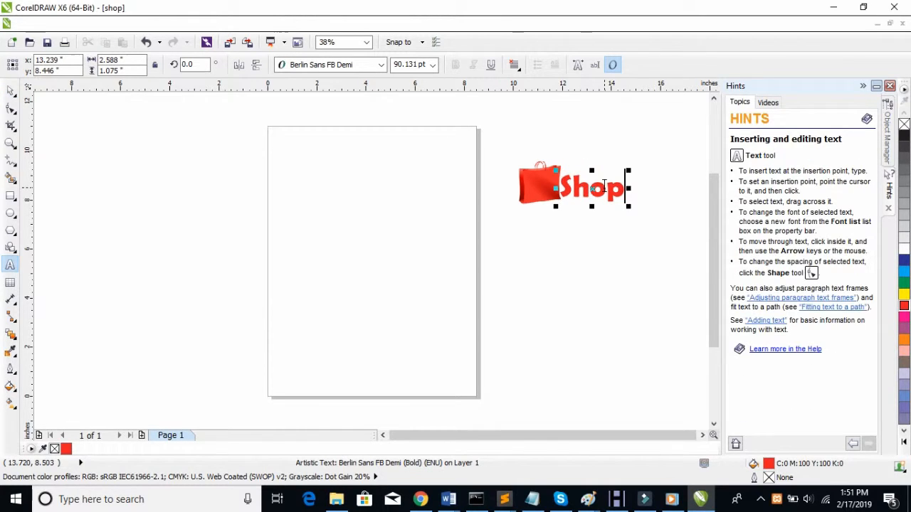
{"action": "key", "text": "BackSpace"}
{"action": "key", "text": "BackSpace"}
{"action": "key", "text": "BackSpace"}
Step: Place the letter S on the bag, horizontally centred and slightly below its middle, and fill it with white
{"action": "left_click", "coordinate": [11, 90]}
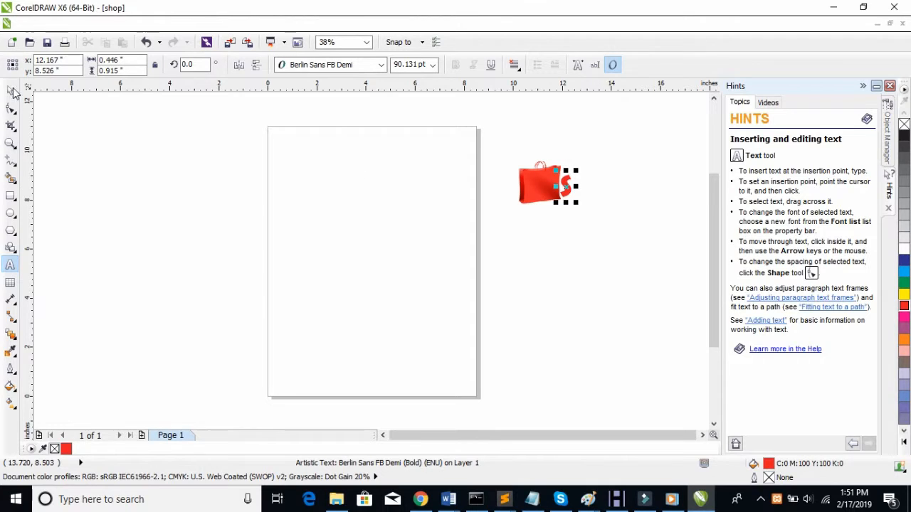
{"action": "left_click_drag", "start_coordinate": [570, 187], "coordinate": [537, 183]}
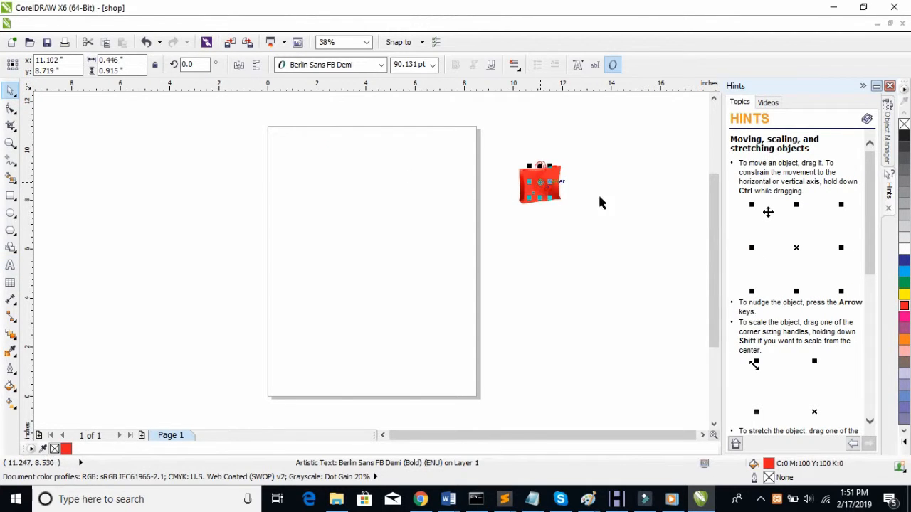
{"action": "left_click", "coordinate": [905, 249]}
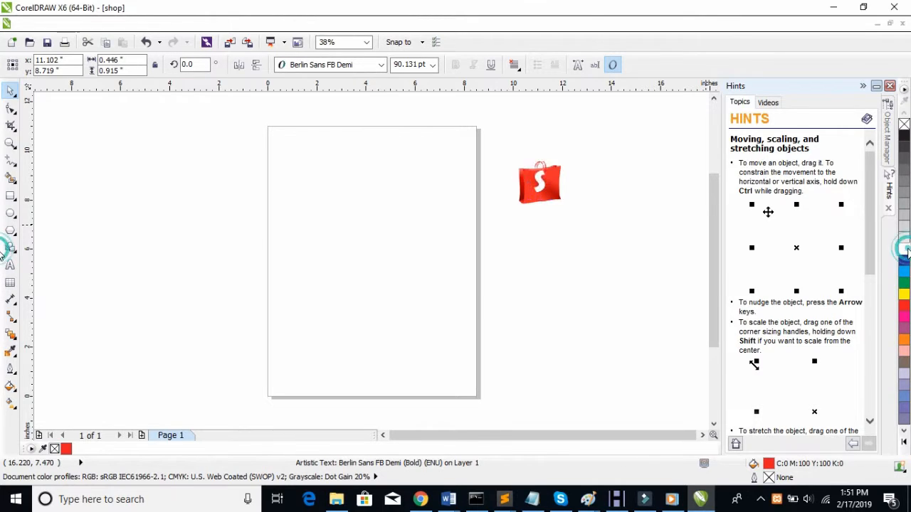
{"action": "left_click", "coordinate": [637, 312]}
{"action": "key", "text": "Down"}
{"action": "key", "text": "Down"}
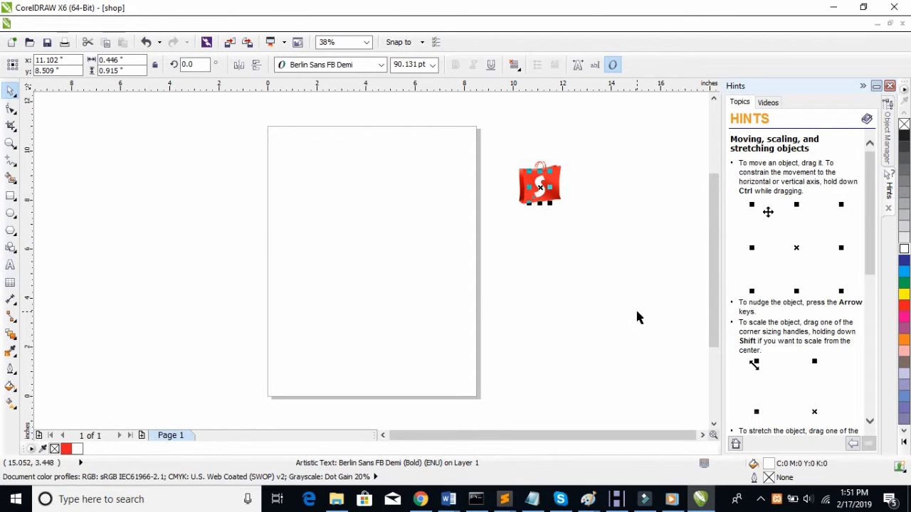
Step: Nudge the letter S slightly to the right on the bag and group it with the bag
{"action": "key", "text": "Right"}
{"action": "key", "text": "Right"}
{"action": "left_click", "coordinate": [585, 262]}
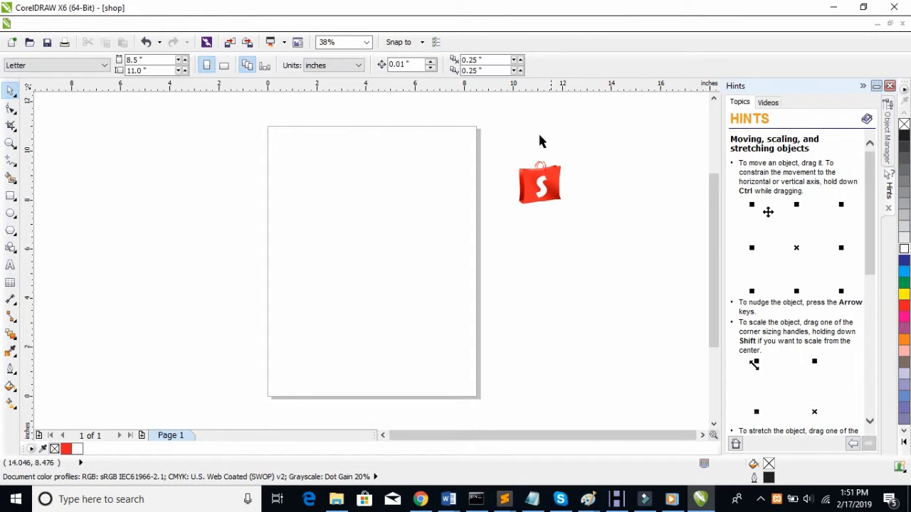
{"action": "left_click_drag", "start_coordinate": [507, 149], "coordinate": [576, 250]}
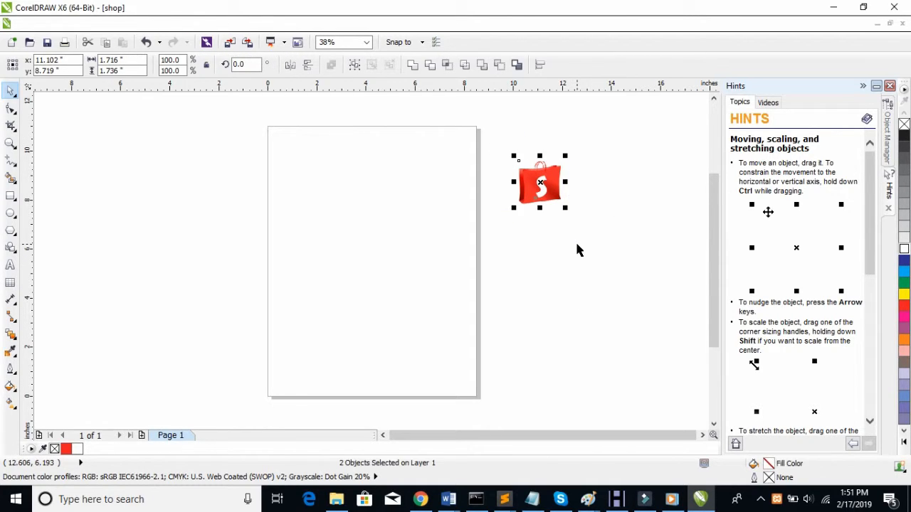
{"action": "left_click", "coordinate": [576, 246]}
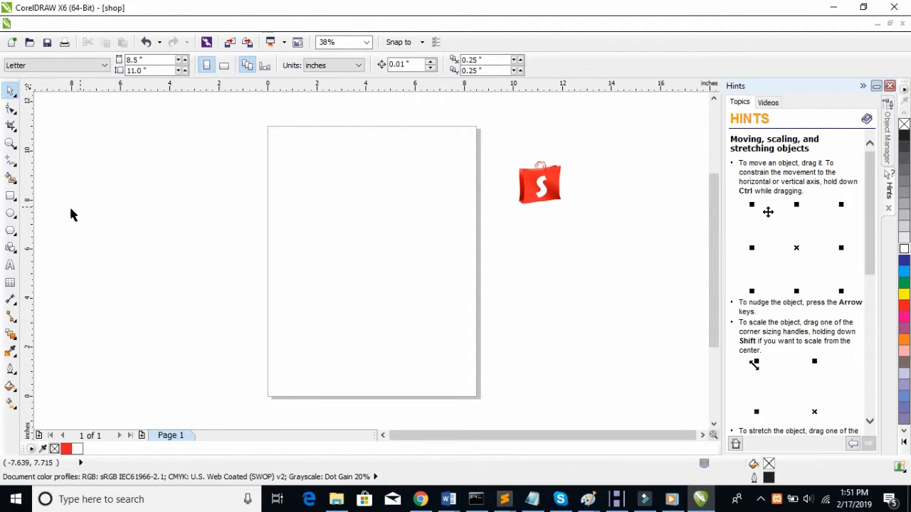
Step: Add the text hop just right of the bag, set its font to Berlin Sans FB Demi and fill it with red
{"action": "left_click", "coordinate": [10, 264]}
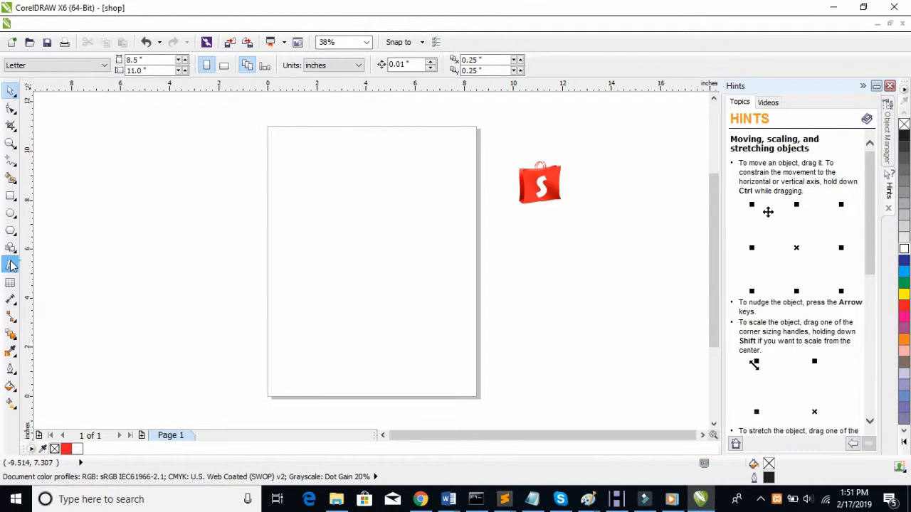
{"action": "left_click", "coordinate": [568, 182]}
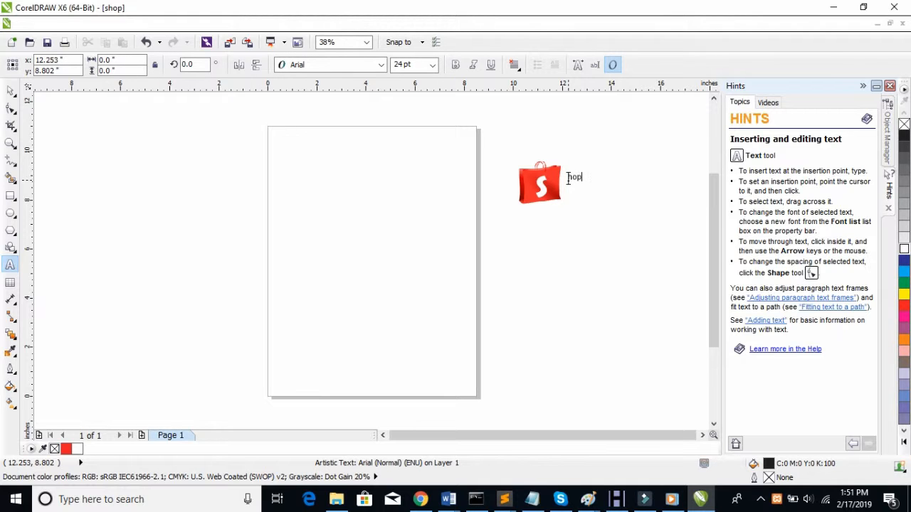
{"action": "left_click", "coordinate": [10, 91]}
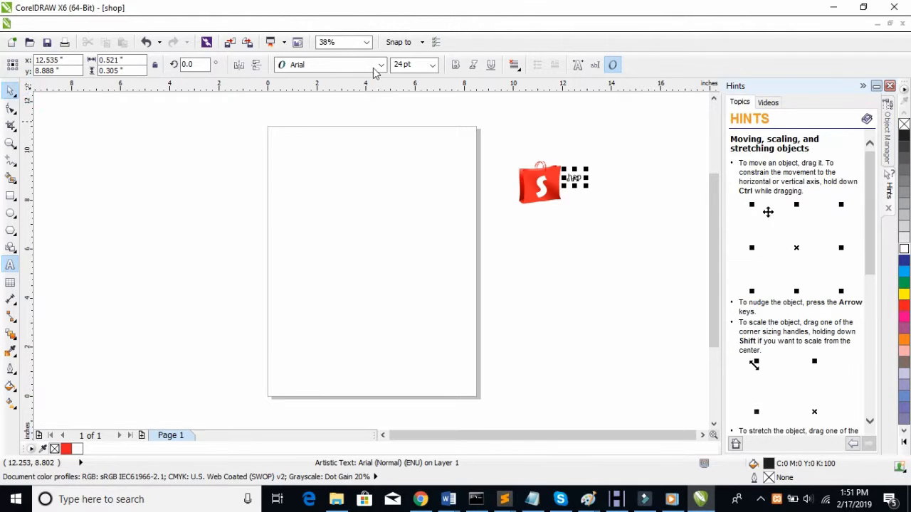
{"action": "left_click", "coordinate": [382, 65]}
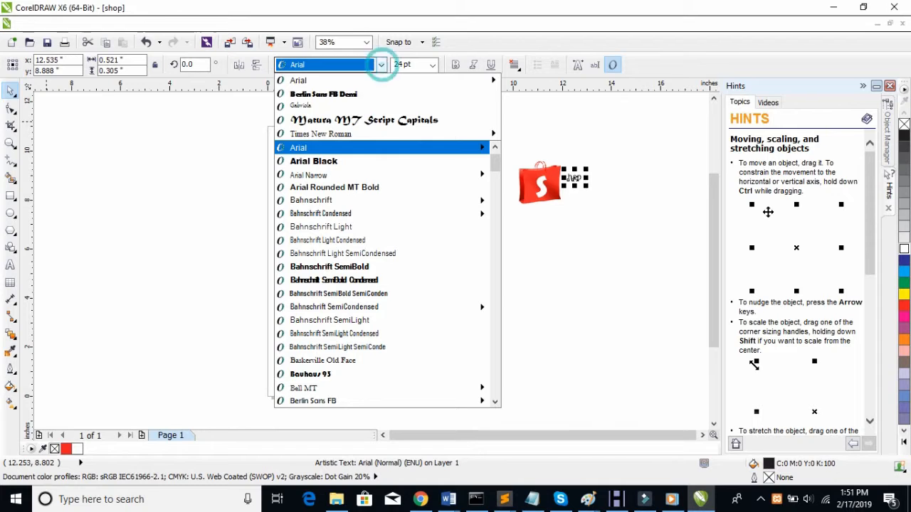
{"action": "left_click", "coordinate": [367, 100]}
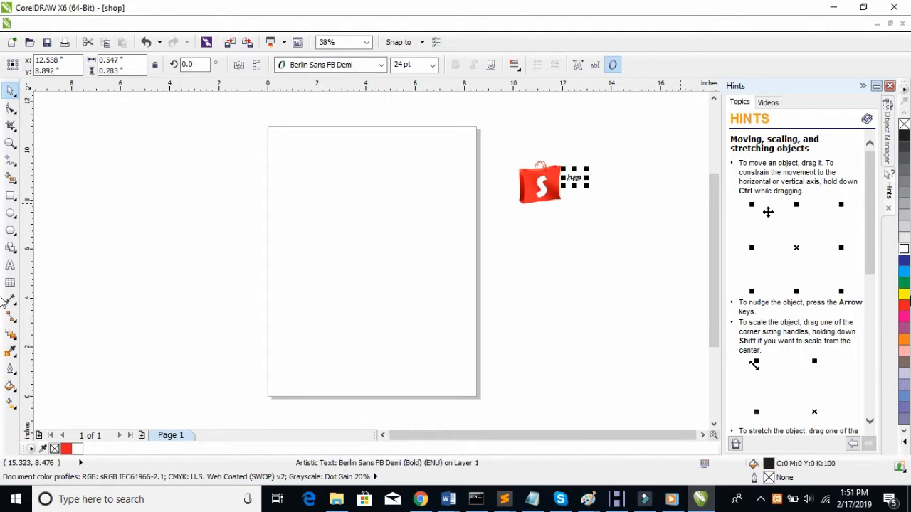
{"action": "left_click", "coordinate": [904, 305]}
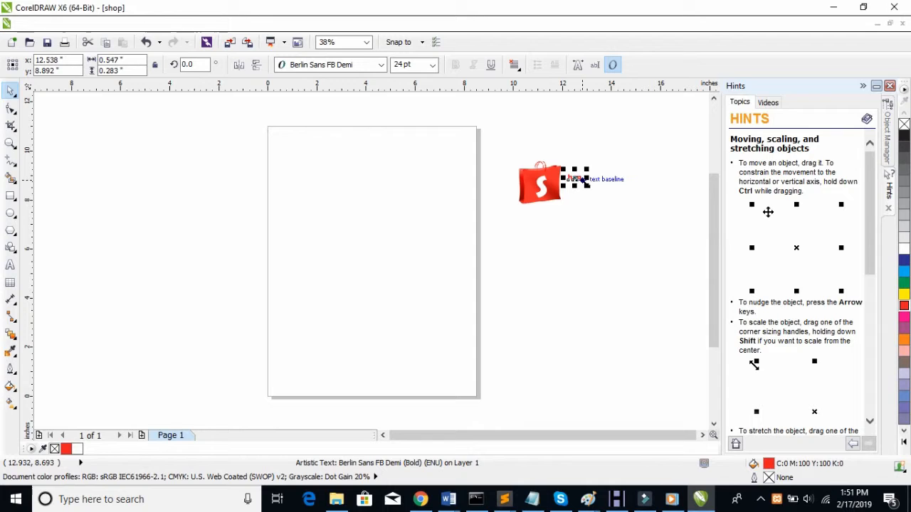
Step: Enlarge the hop text to about 77 pt and move it close against the bag's right edge
{"action": "left_click_drag", "start_coordinate": [585, 184], "coordinate": [616, 216]}
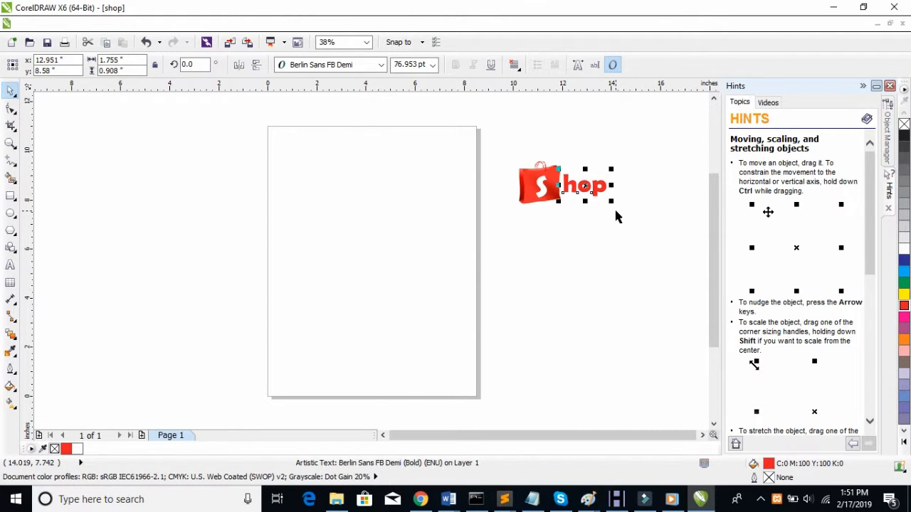
{"action": "left_click_drag", "start_coordinate": [597, 194], "coordinate": [595, 193]}
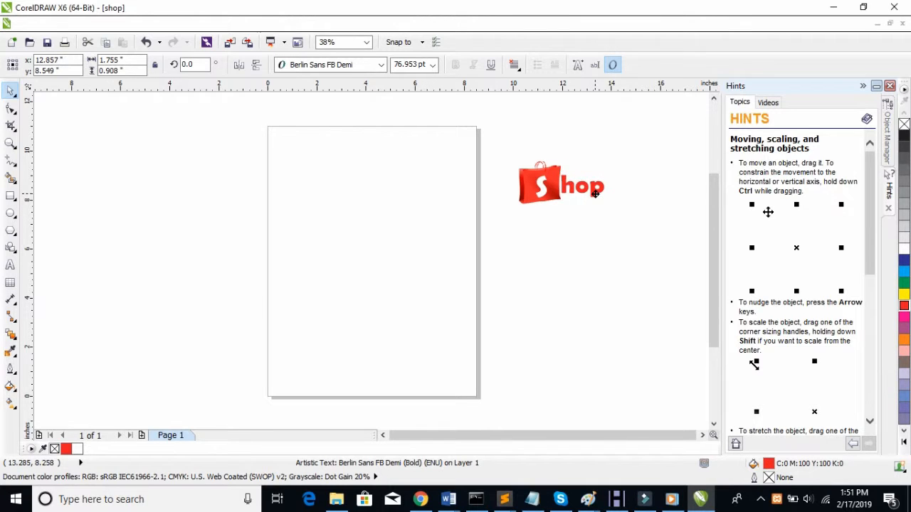
{"action": "left_click", "coordinate": [586, 269]}
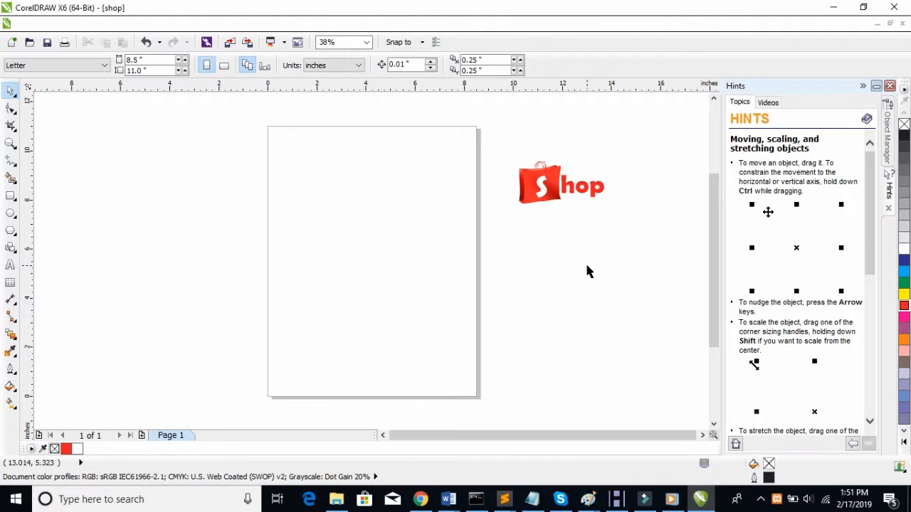
Step: Change the red hop text to Shop by adding a capital S at its start
{"action": "double_click", "coordinate": [576, 194]}
{"action": "type", "text": "s"}
{"action": "key", "text": "BackSpace"}
{"action": "type", "text": "S"}
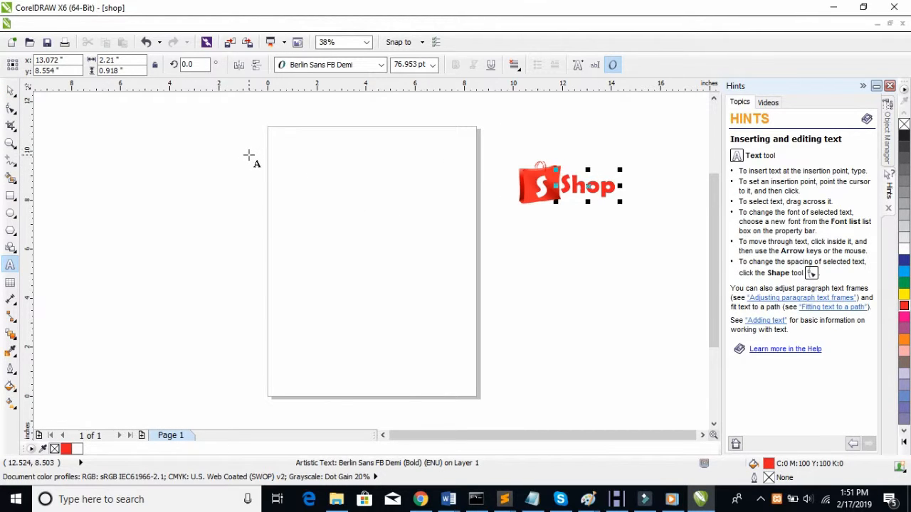
{"action": "left_click", "coordinate": [11, 96]}
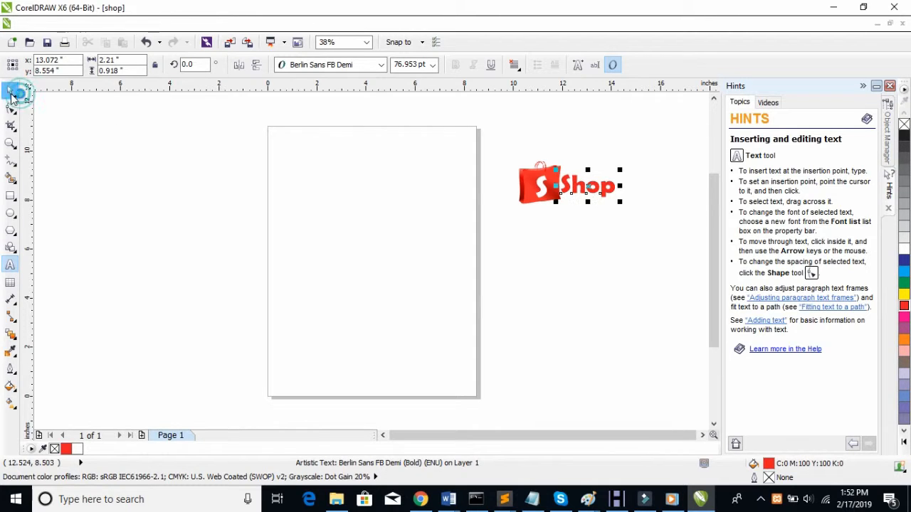
Step: Nudge the Shop text up and slightly right beside the bag, to about x 13.08 and y 8.79 inches
{"action": "key", "text": "Up"}
{"action": "key", "text": "Up"}
{"action": "key", "text": "Up"}
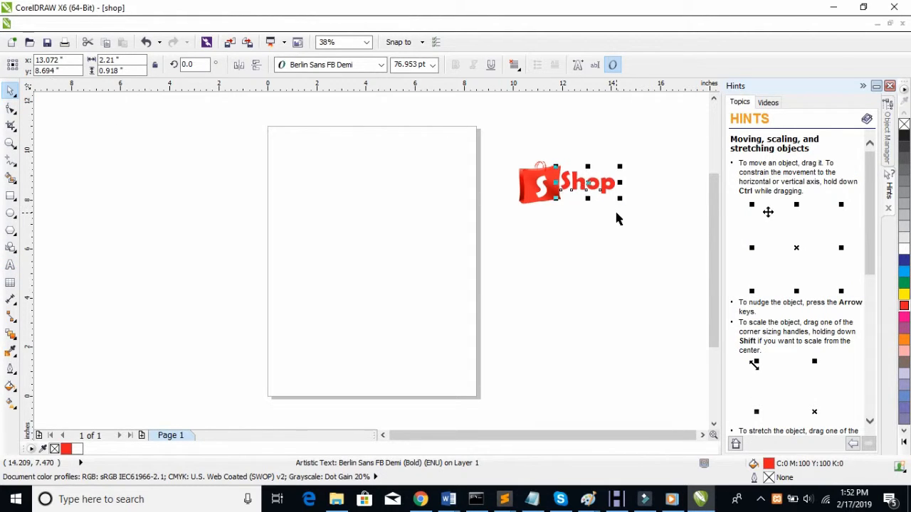
{"action": "key", "text": "Right"}
{"action": "key", "text": "Right"}
{"action": "key", "text": "Right"}
{"action": "key", "text": "Left"}
{"action": "key", "text": "Left"}
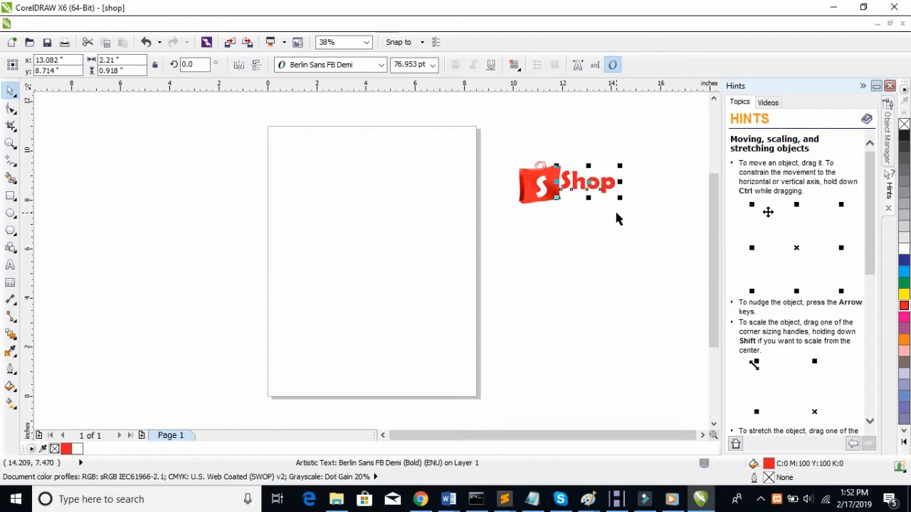
{"action": "left_click", "coordinate": [584, 260]}
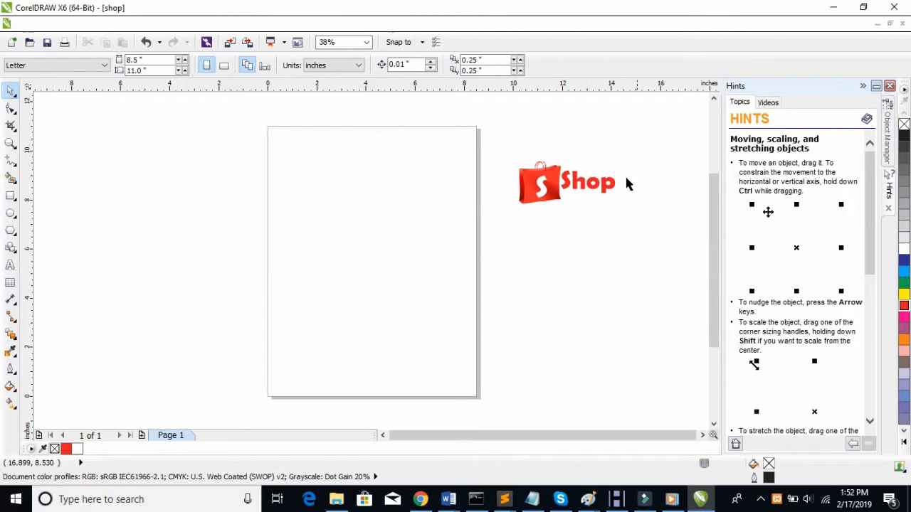
{"action": "left_click", "coordinate": [587, 184]}
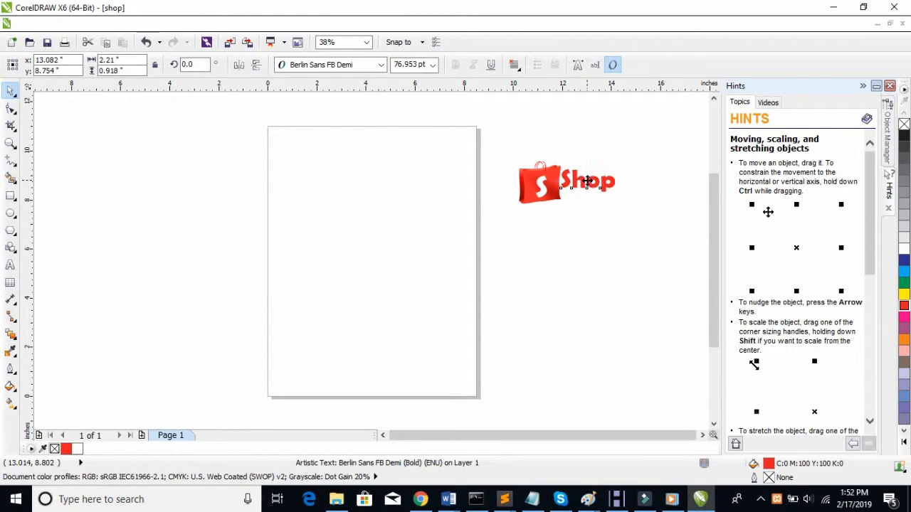
{"action": "key", "text": "Up"}
{"action": "key", "text": "Up"}
{"action": "key", "text": "Up"}
{"action": "key", "text": "Up"}
{"action": "key", "text": "Up"}
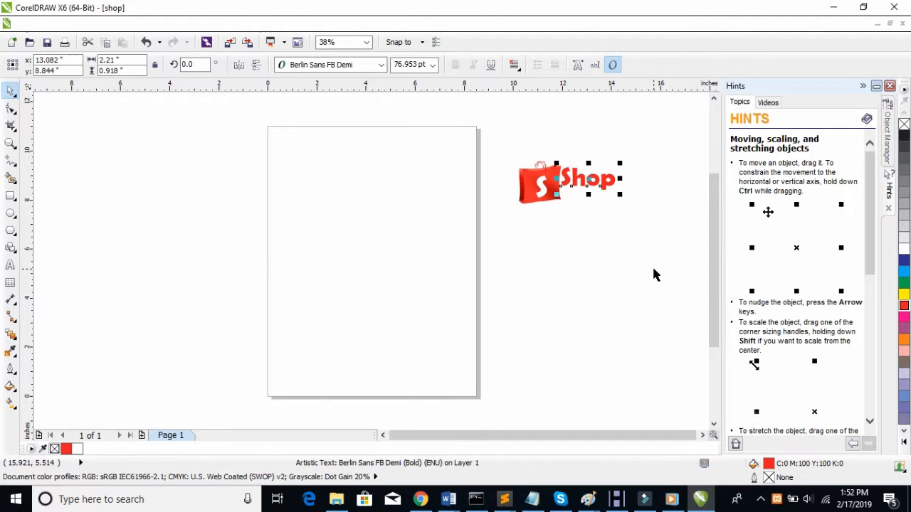
{"action": "key", "text": "Down"}
{"action": "key", "text": "Down"}
{"action": "key", "text": "Down"}
{"action": "key", "text": "Down"}
{"action": "key", "text": "Down"}
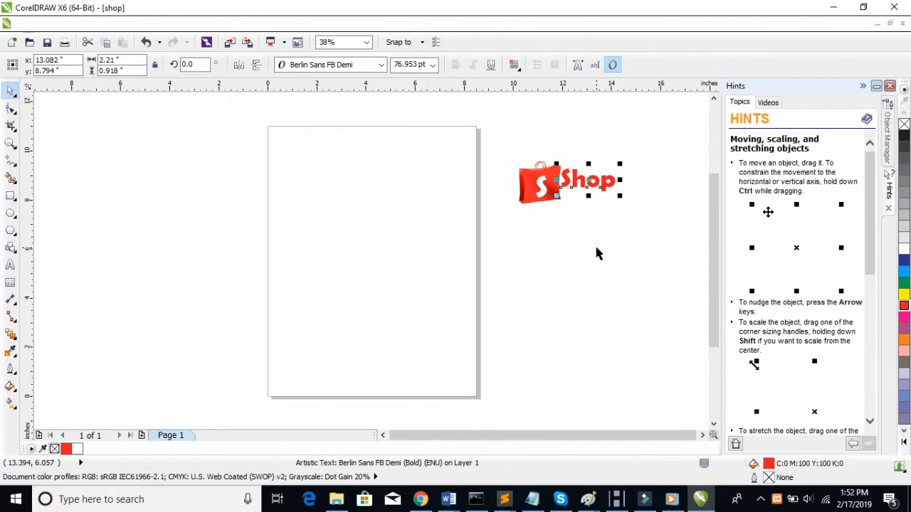
Step: Add the tagline First Come First Buy as artistic text and place it directly below the Shop text
{"action": "left_click", "coordinate": [10, 264]}
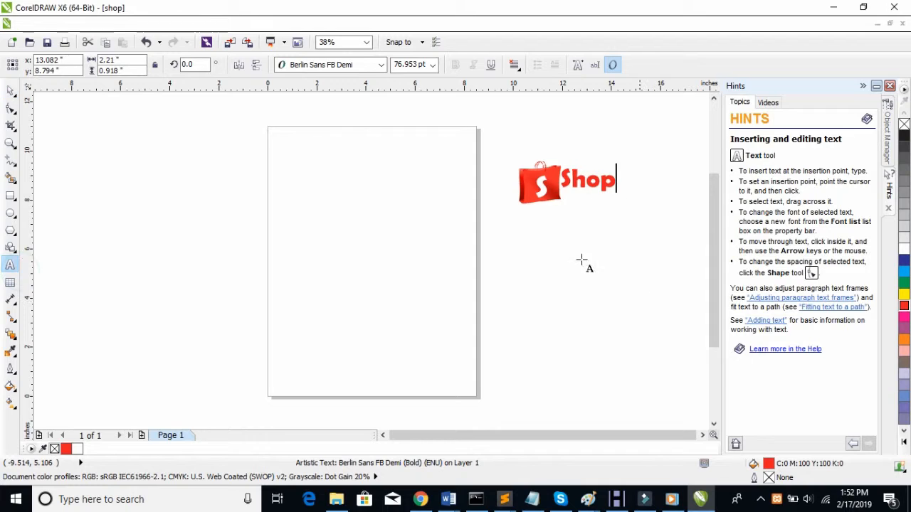
{"action": "left_click", "coordinate": [547, 256]}
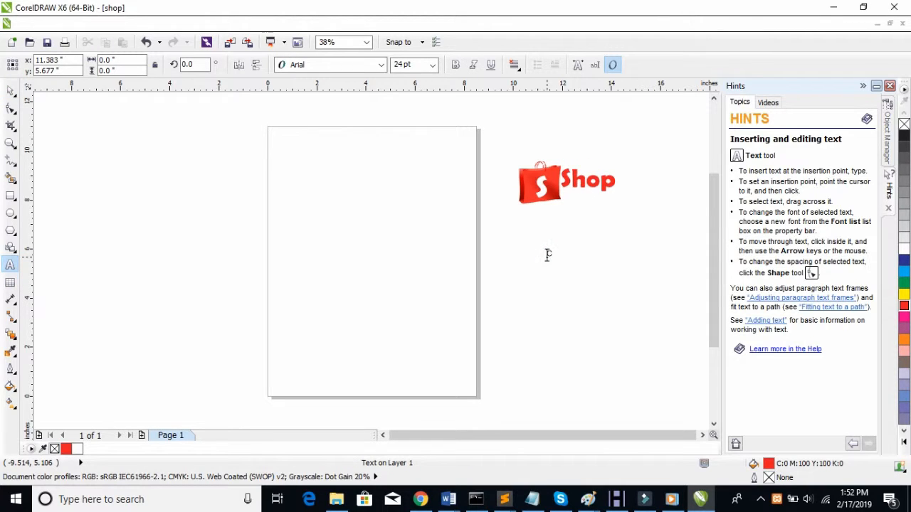
{"action": "type", "text": "First Come First Buy"}
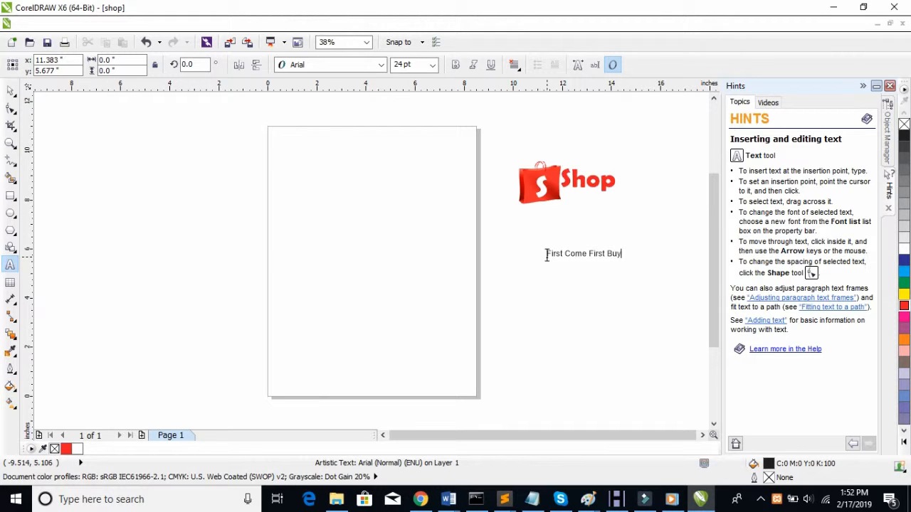
{"action": "key", "text": "Escape"}
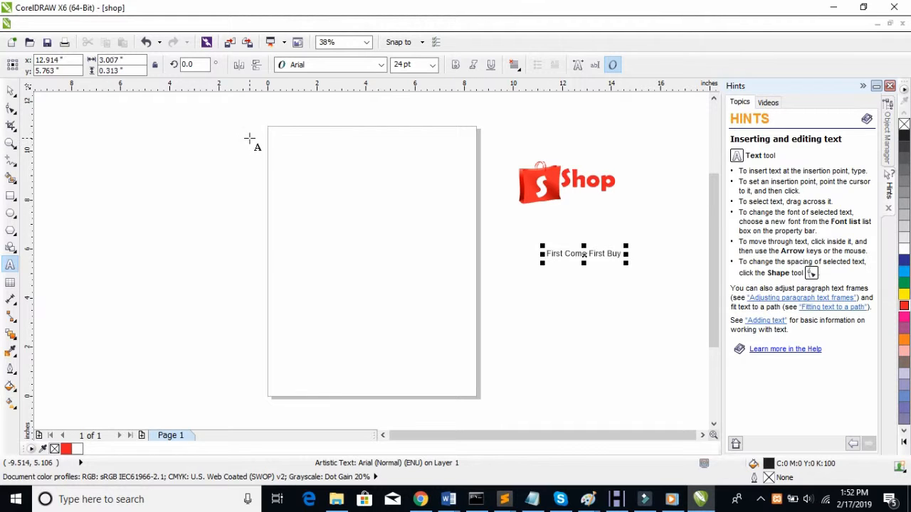
{"action": "left_click", "coordinate": [13, 91]}
{"action": "left_click_drag", "start_coordinate": [605, 254], "coordinate": [625, 198]}
{"action": "left_click", "coordinate": [586, 229]}
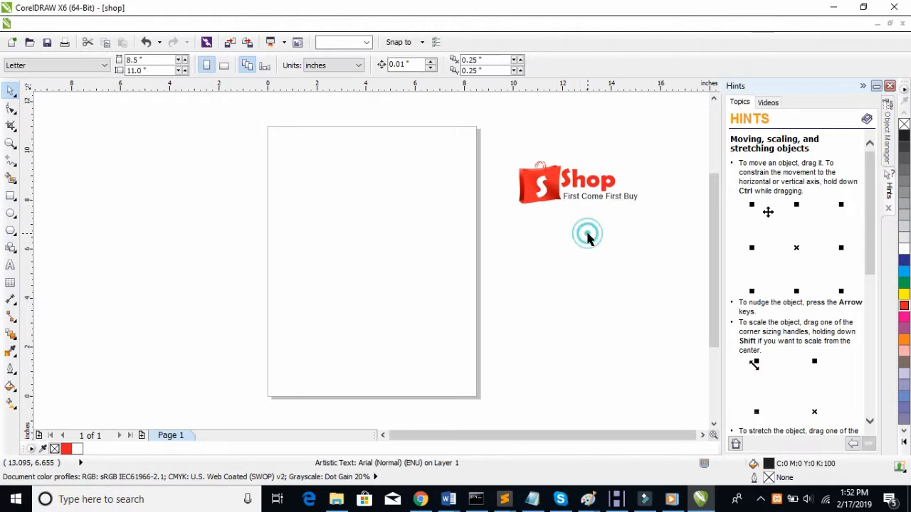
Step: Nudge the grouped bag and S down slightly, to about y 8.65 inches
{"action": "left_click", "coordinate": [549, 197]}
{"action": "key", "text": "Down"}
{"action": "key", "text": "Down"}
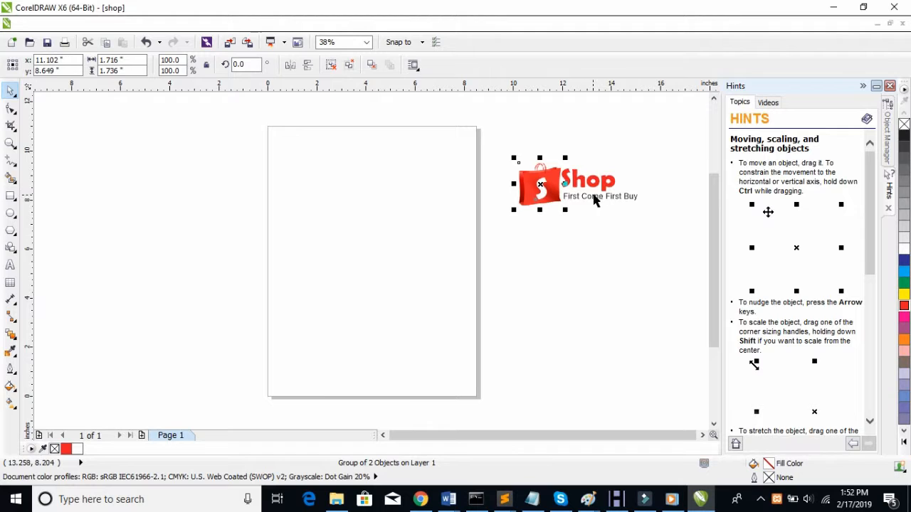
Step: Tighten the tagline's character spacing slightly with the Shape tool, to a width of about 2.97 inches
{"action": "left_click", "coordinate": [595, 201]}
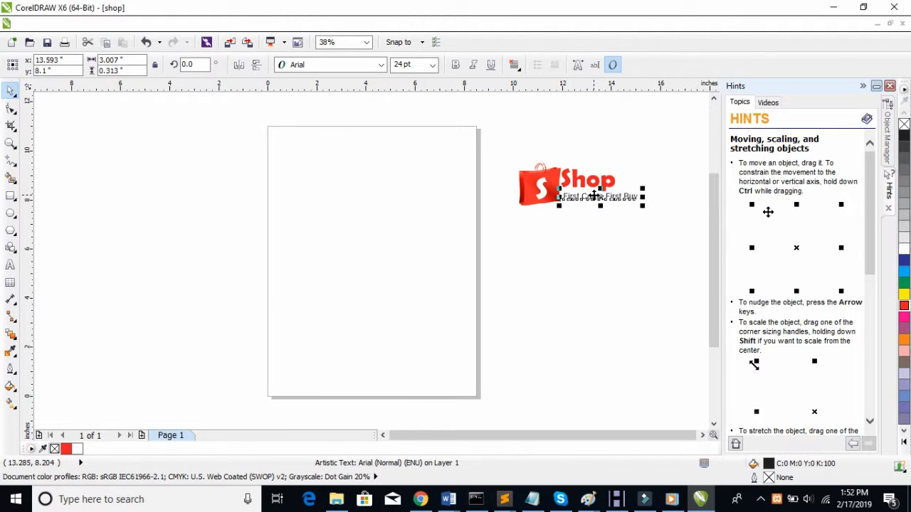
{"action": "key", "text": "F10"}
{"action": "left_click_drag", "start_coordinate": [644, 206], "coordinate": [619, 208]}
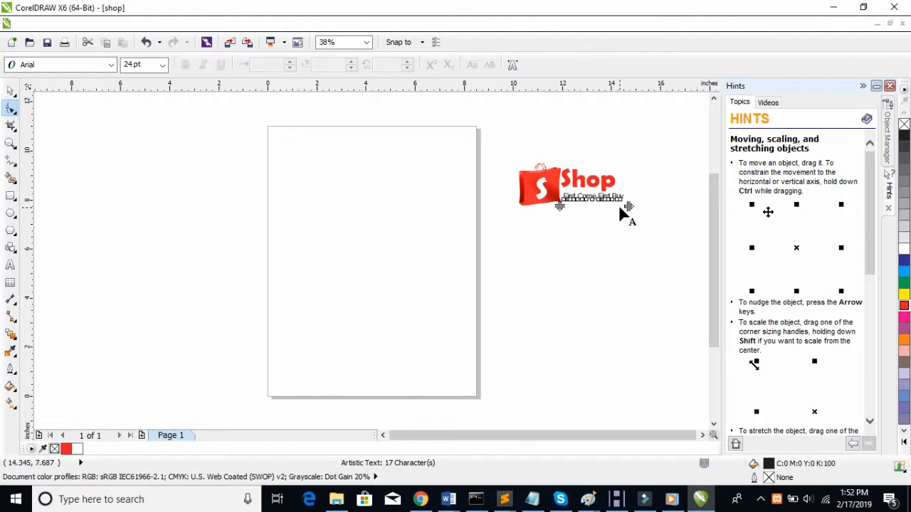
{"action": "left_click_drag", "start_coordinate": [629, 205], "coordinate": [642, 206]}
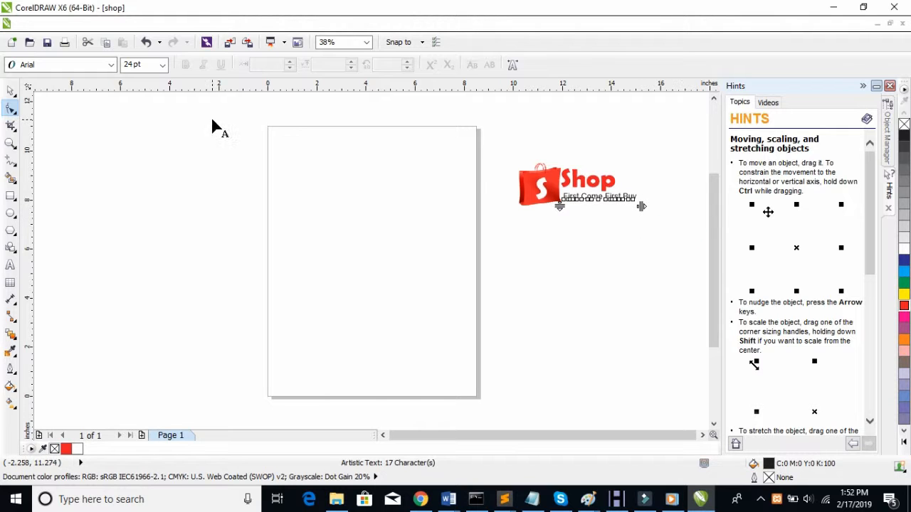
{"action": "left_click", "coordinate": [10, 92]}
{"action": "left_click", "coordinate": [340, 200]}
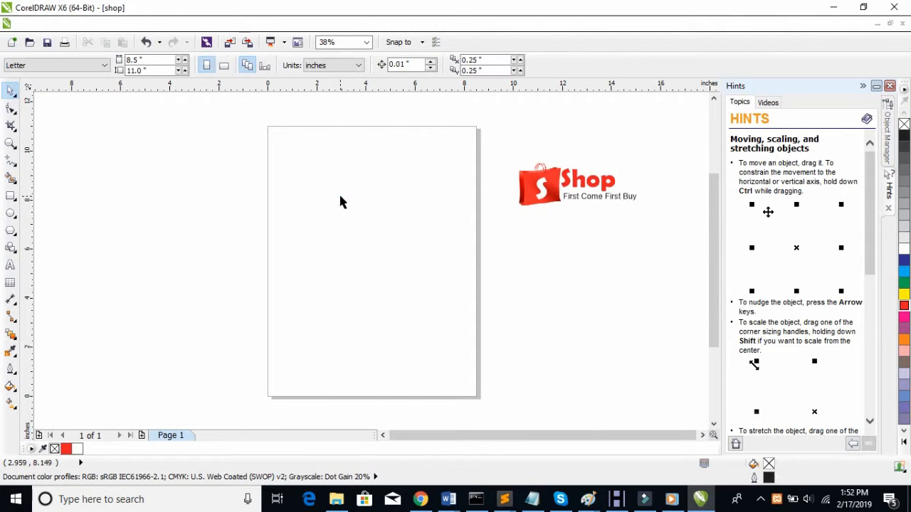
Step: Set the font of the First Come First Buy tagline to Arial Black
{"action": "left_click", "coordinate": [588, 205]}
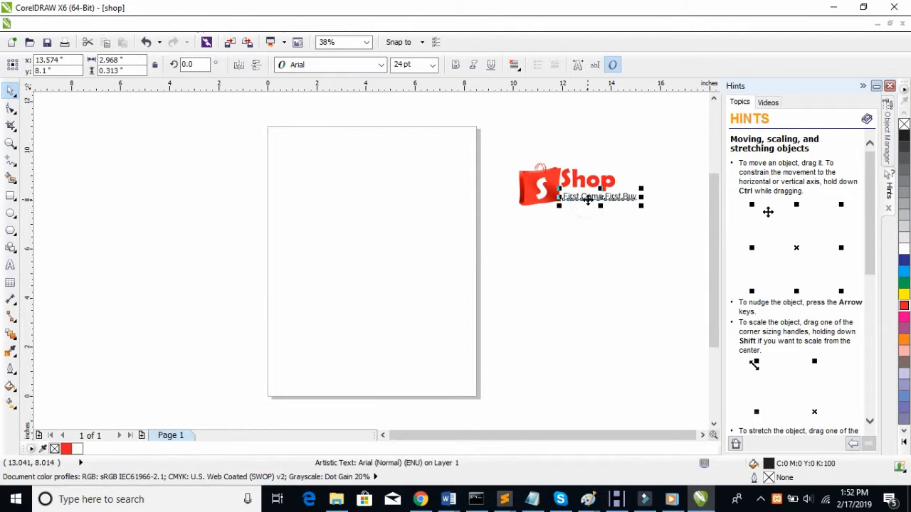
{"action": "left_click", "coordinate": [382, 65]}
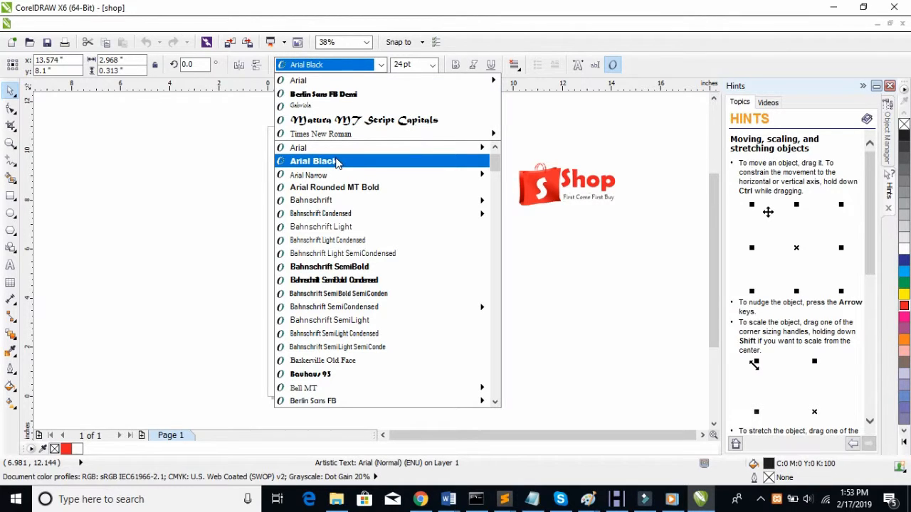
{"action": "mouse_move", "coordinate": [335, 153]}
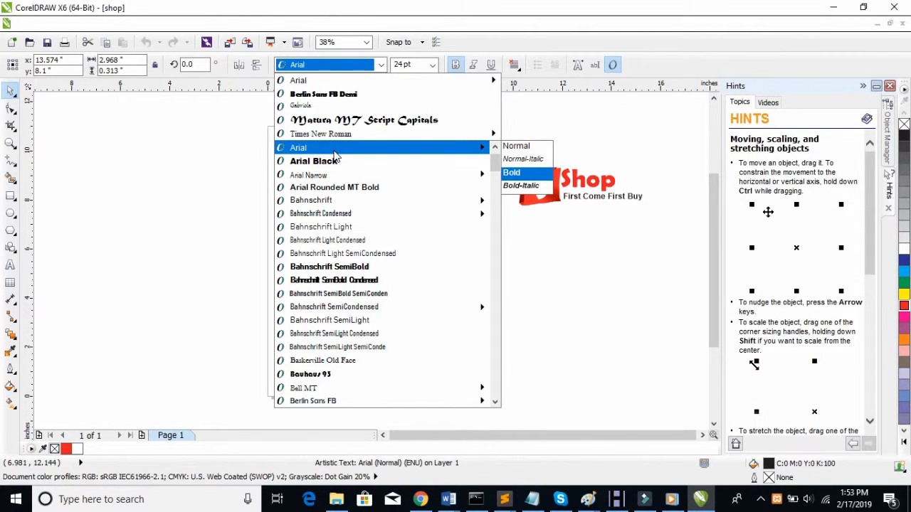
{"action": "mouse_move", "coordinate": [334, 178]}
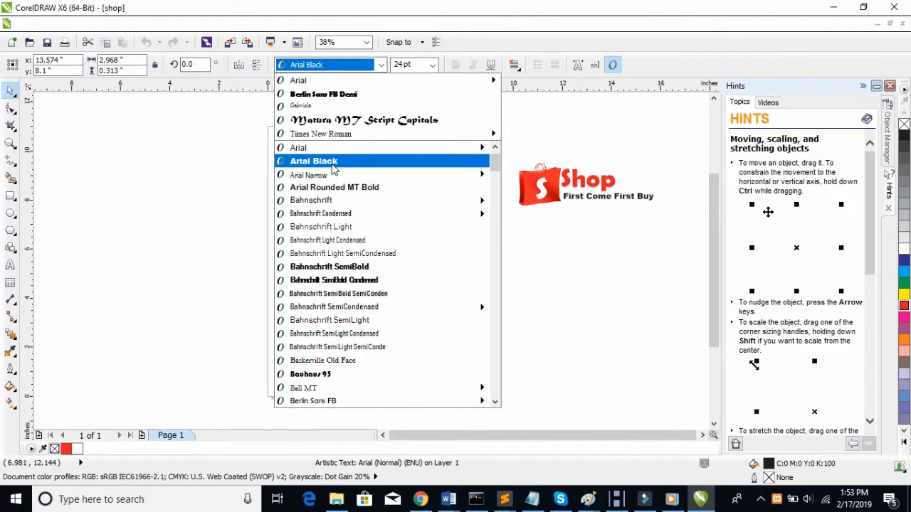
{"action": "left_click", "coordinate": [332, 163]}
{"action": "left_click", "coordinate": [282, 254]}
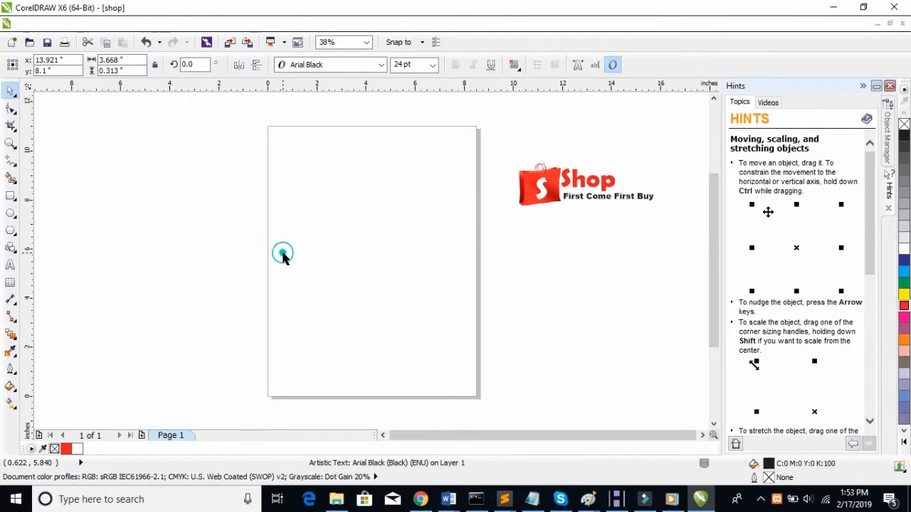
Step: Group the bag, the Shop text and the tagline, and move the group onto the upper half of the page
{"action": "left_click", "coordinate": [553, 181]}
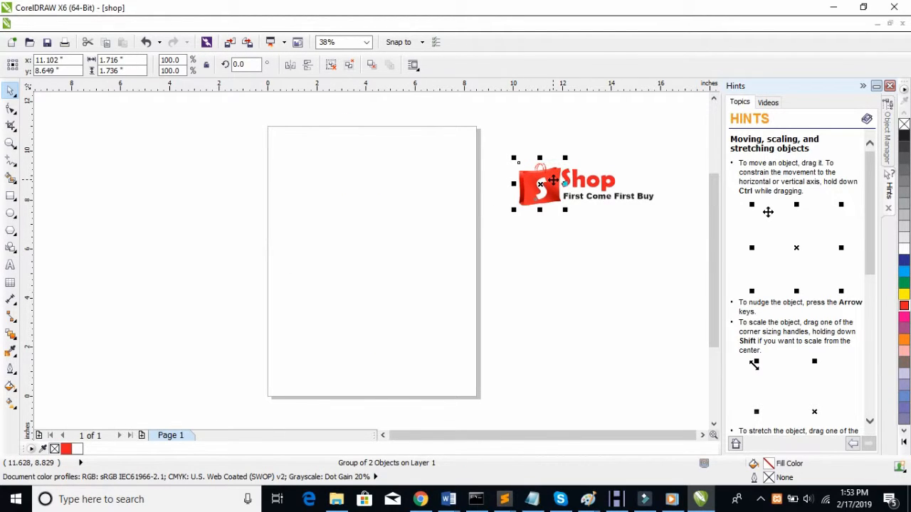
{"action": "key", "text": "ctrl+a"}
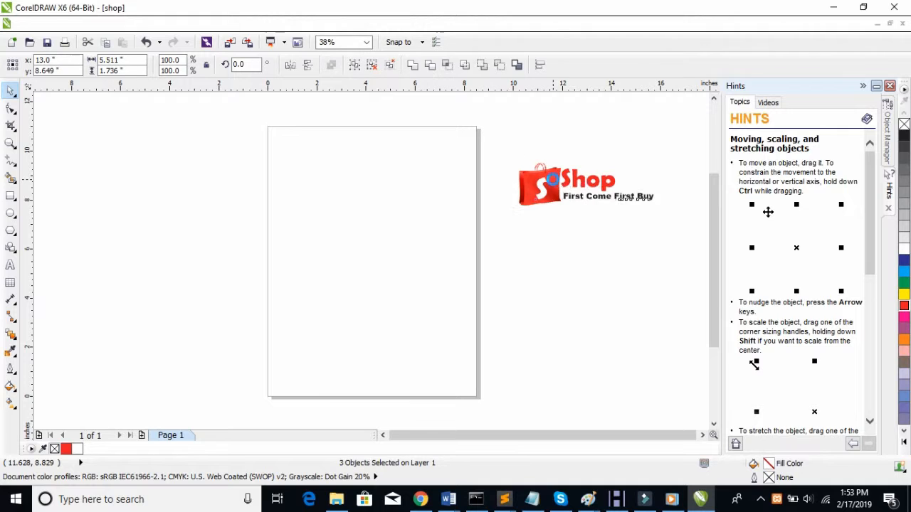
{"action": "key", "text": "ctrl+g"}
{"action": "left_click_drag", "start_coordinate": [599, 180], "coordinate": [387, 217]}
{"action": "left_click", "coordinate": [598, 262]}
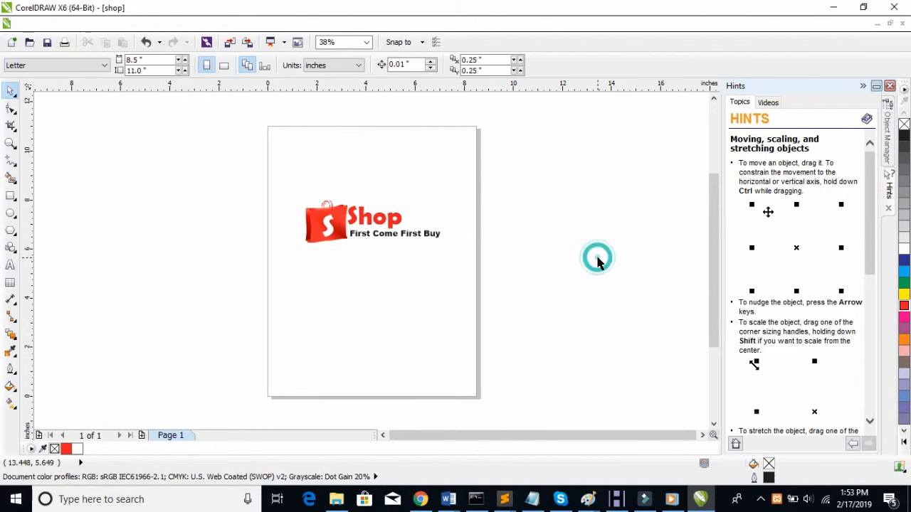
Step: Nudge the logo group slightly right and down, to about x 4.45 and y 7.09 inches
{"action": "left_click", "coordinate": [397, 224]}
{"action": "key", "text": "Right"}
{"action": "key", "text": "Right"}
{"action": "key", "text": "Right"}
{"action": "key", "text": "Right"}
{"action": "key", "text": "Right"}
{"action": "key", "text": "Right"}
{"action": "key", "text": "Right"}
{"action": "key", "text": "Right"}
{"action": "key", "text": "Right"}
{"action": "key", "text": "Right"}
{"action": "key", "text": "Right"}
{"action": "key", "text": "Right"}
{"action": "key", "text": "Right"}
{"action": "key", "text": "Right"}
{"action": "key", "text": "Down"}
{"action": "key", "text": "Down"}
{"action": "key", "text": "Down"}
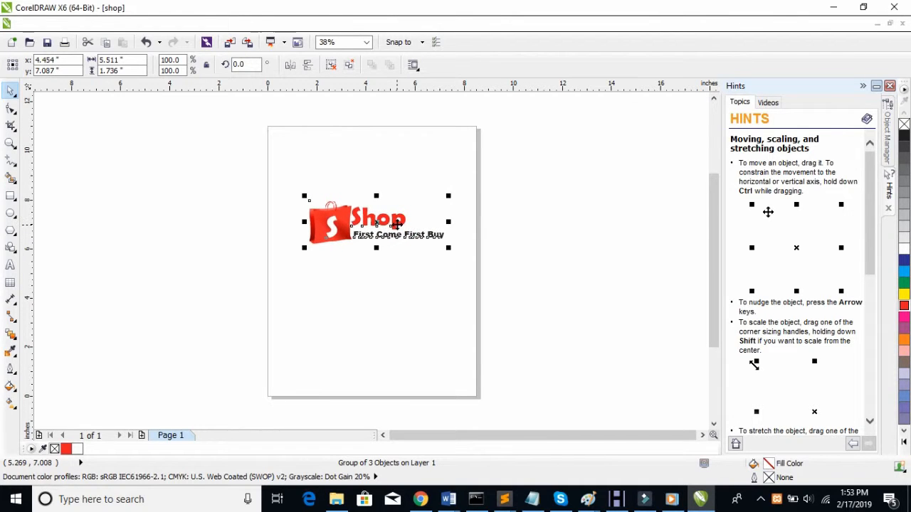
Step: Save the drawing as shop in CDR format, inside a new Desktop folder named shop
{"action": "key", "text": "ctrl+s"}
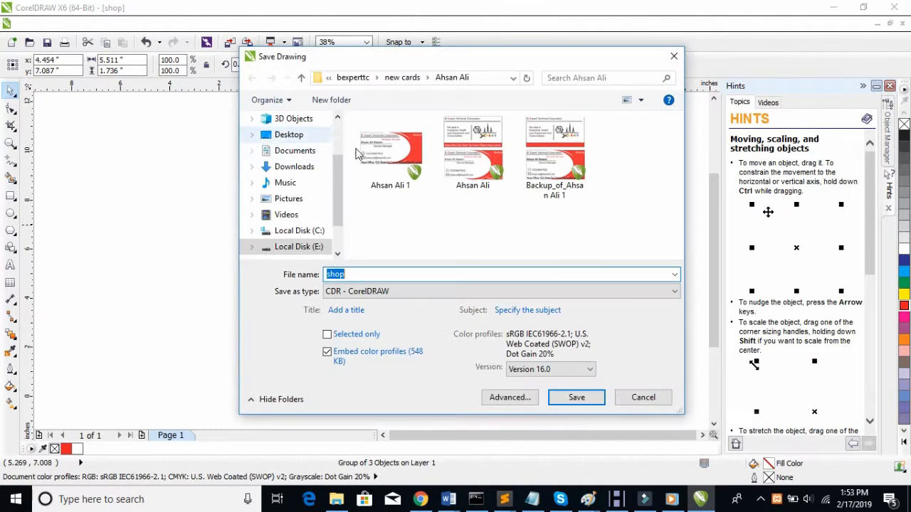
{"action": "left_click", "coordinate": [290, 135]}
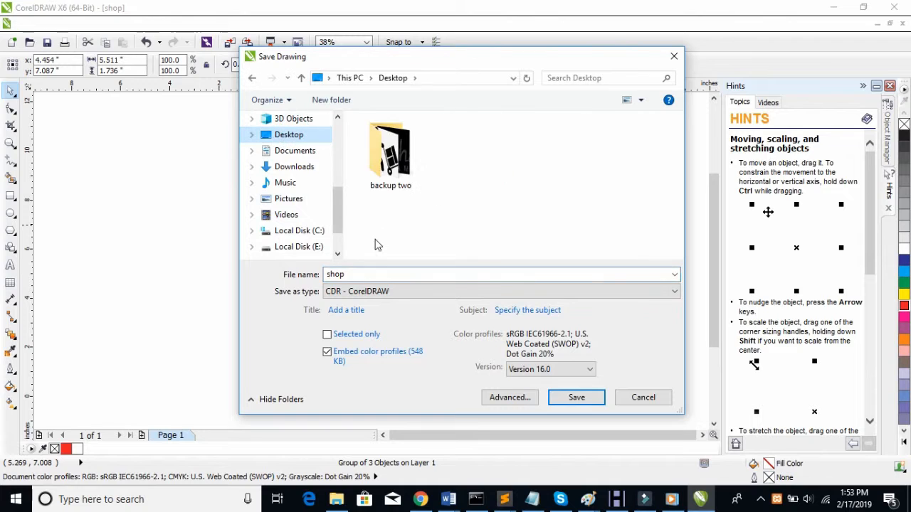
{"action": "left_click", "coordinate": [333, 100]}
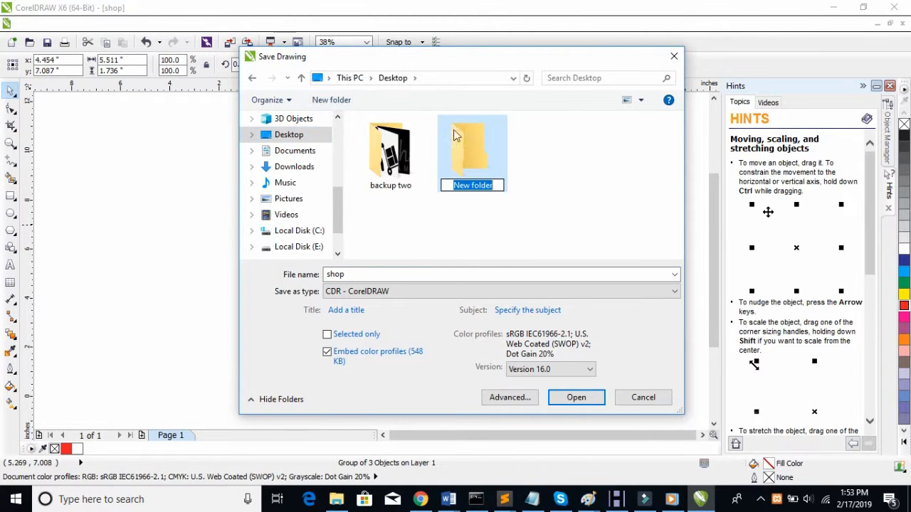
{"action": "type", "text": "shop"}
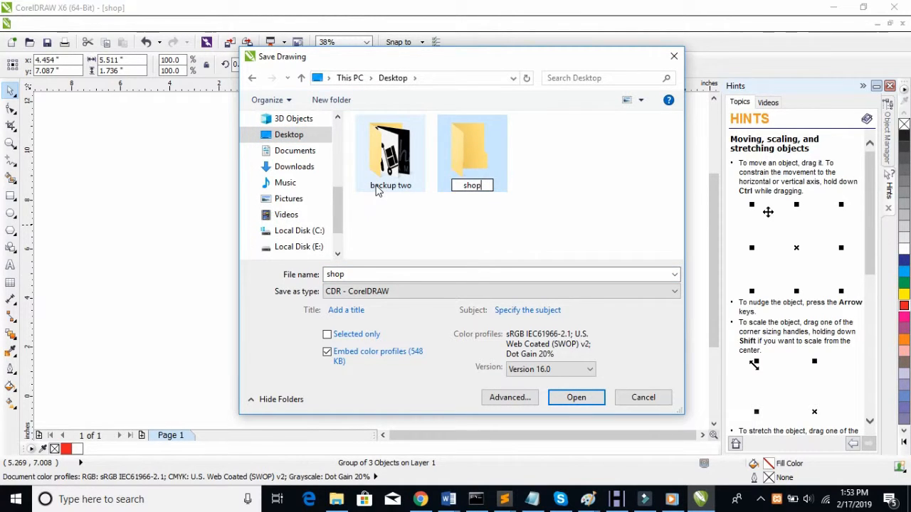
{"action": "left_click", "coordinate": [471, 162]}
{"action": "double_click", "coordinate": [471, 163]}
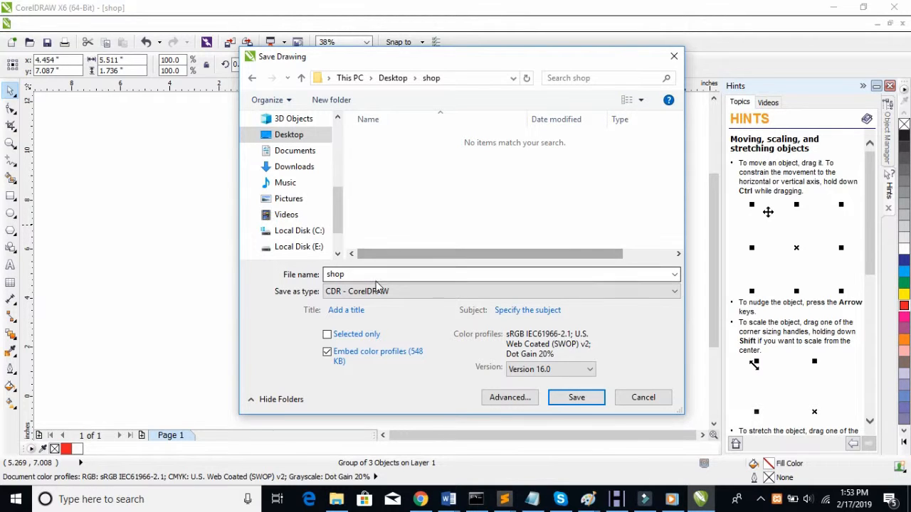
{"action": "left_click", "coordinate": [575, 397]}
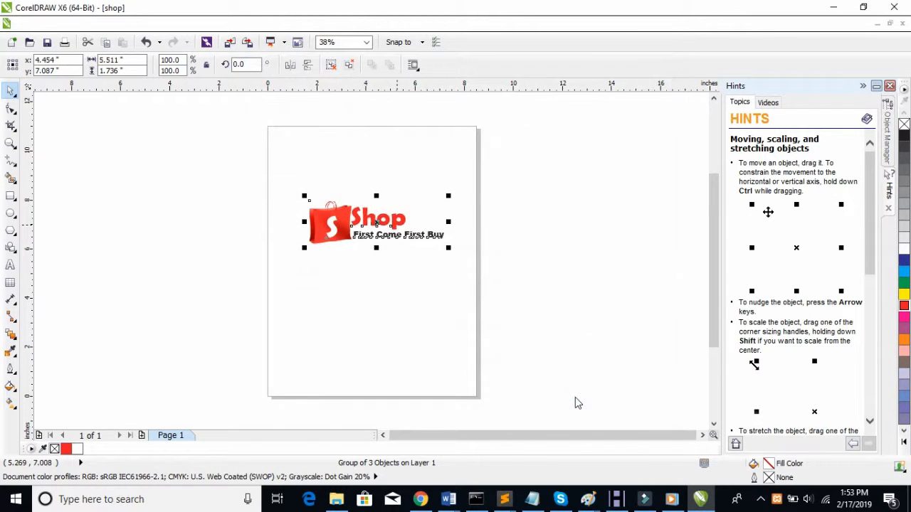
Step: Export the logo for the web as a PNG with the existing export settings
{"action": "left_click", "coordinate": [359, 245]}
{"action": "left_click", "coordinate": [29, 23]}
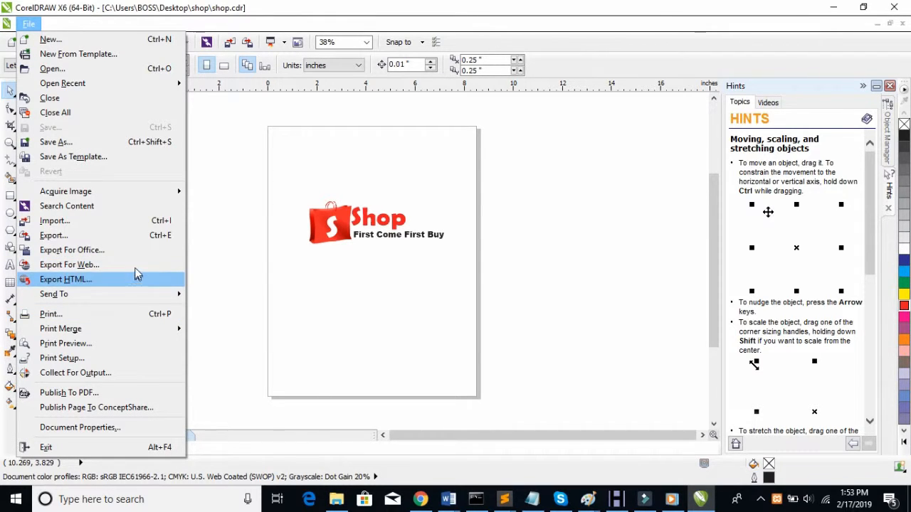
{"action": "left_click", "coordinate": [137, 269]}
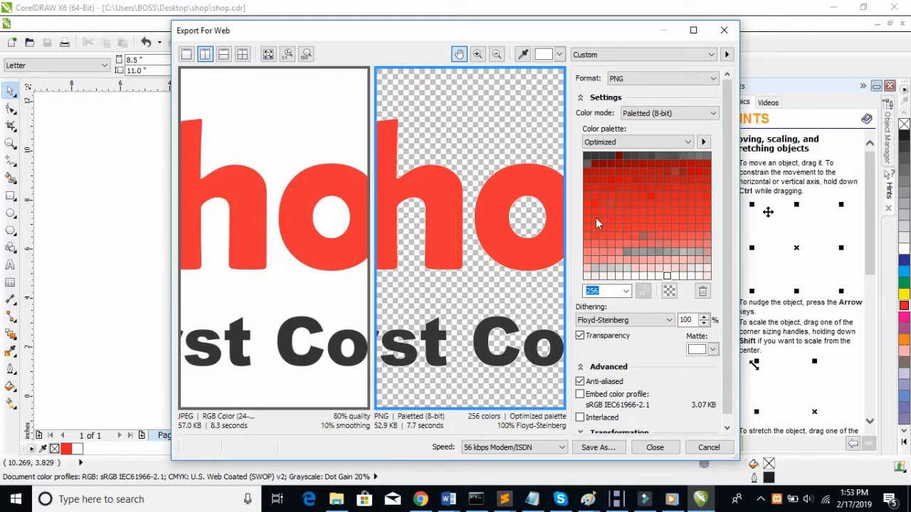
{"action": "left_click", "coordinate": [597, 448]}
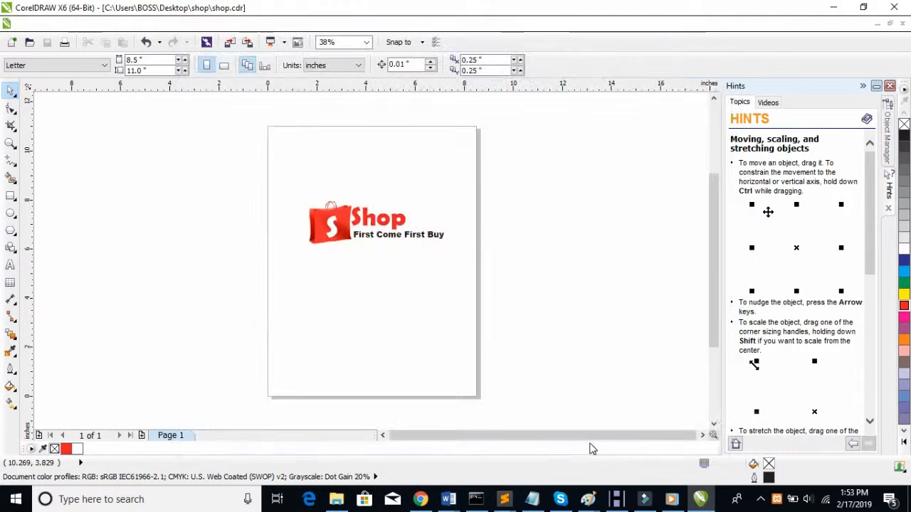
{"action": "scroll", "coordinate": [314, 207], "scroll_direction": "up", "scroll_amount": 2}
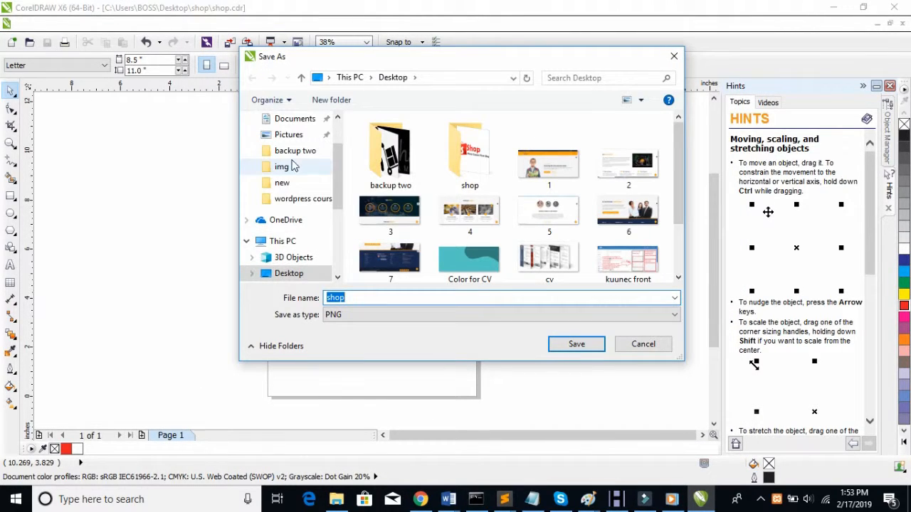
{"action": "left_click", "coordinate": [584, 346]}
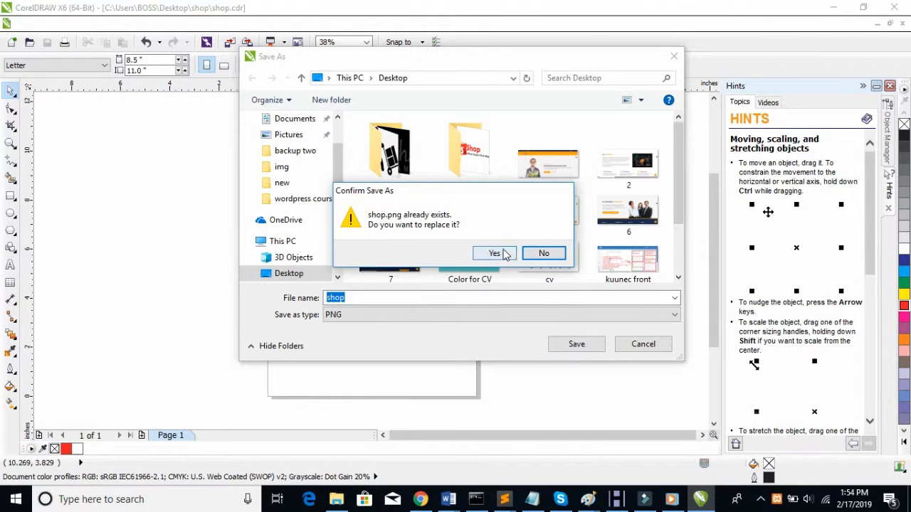
{"action": "left_click", "coordinate": [541, 254]}
{"action": "scroll", "coordinate": [549, 177], "scroll_direction": "down", "scroll_amount": 2}
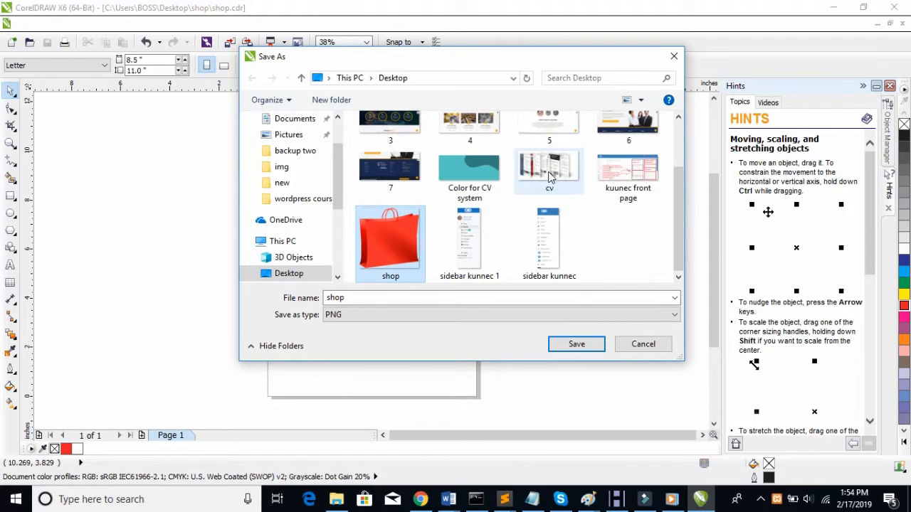
{"action": "double_click", "coordinate": [395, 299]}
{"action": "left_click", "coordinate": [395, 299]}
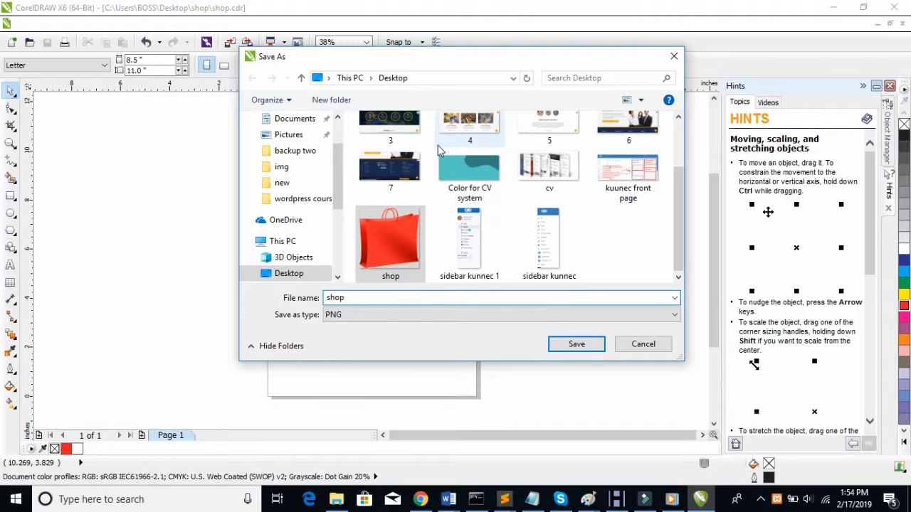
Step: Save the exported PNG as logo in the shop folder on the Desktop
{"action": "left_click", "coordinate": [438, 145]}
{"action": "scroll", "coordinate": [437, 145], "scroll_direction": "up", "scroll_amount": 2}
{"action": "left_click", "coordinate": [437, 152]}
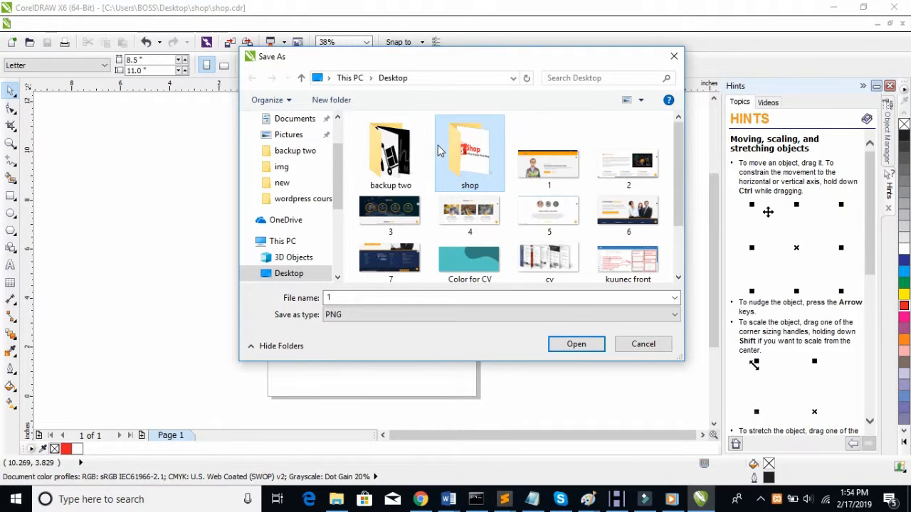
{"action": "double_click", "coordinate": [439, 151]}
{"action": "type", "text": "1"}
{"action": "left_click", "coordinate": [469, 299]}
{"action": "type", "text": "lo"}
{"action": "key", "text": "Return"}
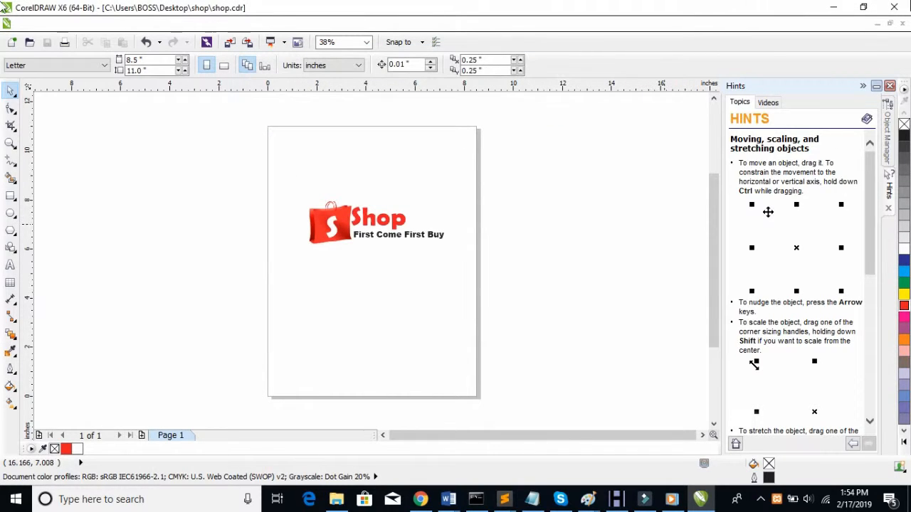
Step: Close CorelDRAW and open the shop folder on the Desktop in File Explorer
{"action": "left_click", "coordinate": [898, 7]}
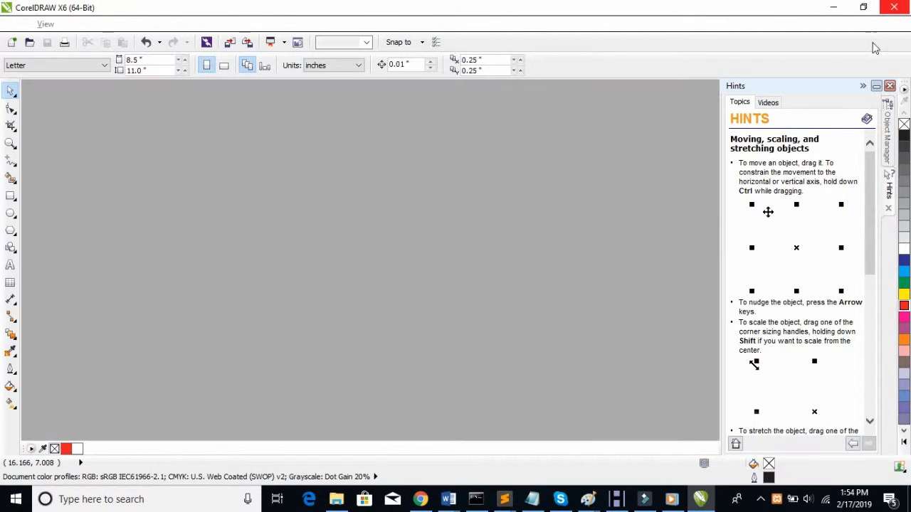
{"action": "left_click", "coordinate": [499, 406]}
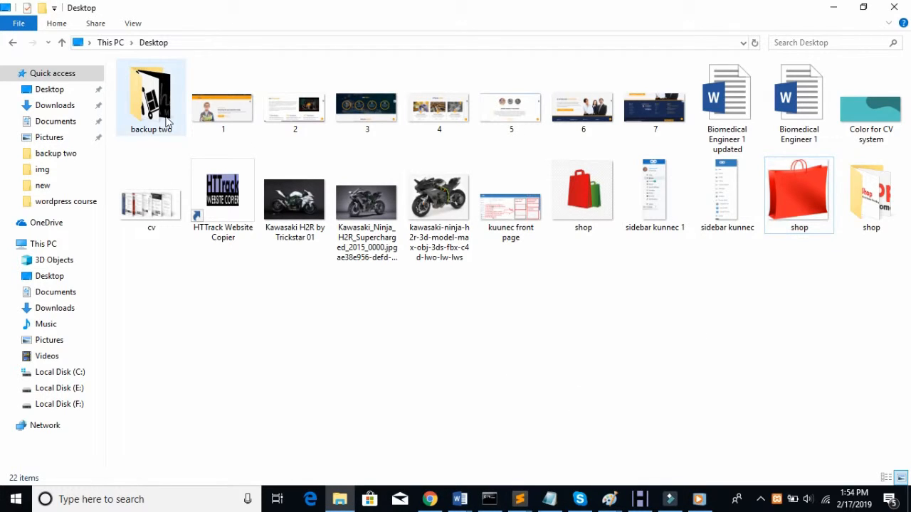
{"action": "left_click", "coordinate": [888, 205]}
Step: Open the logo PNG from the shop folder to view it, and dismiss the CorelDRAW viewer mode notice
{"action": "key", "text": "Right"}
{"action": "key", "text": "Left"}
{"action": "key", "text": "Right"}
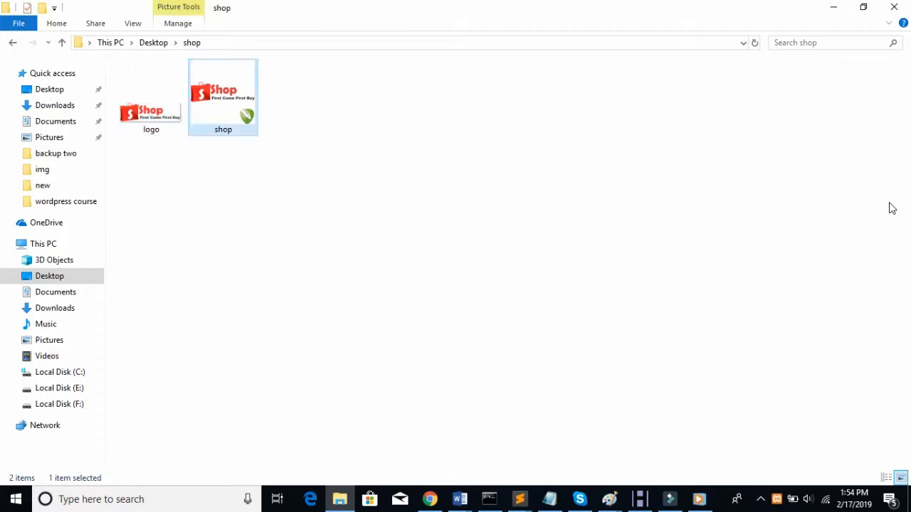
{"action": "key", "text": "Left"}
{"action": "key", "text": "Return"}
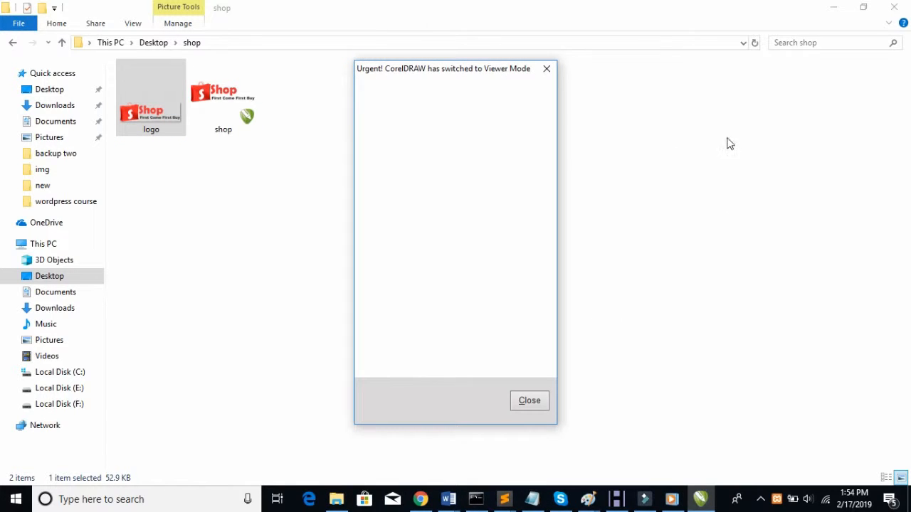
{"action": "left_click", "coordinate": [529, 400]}
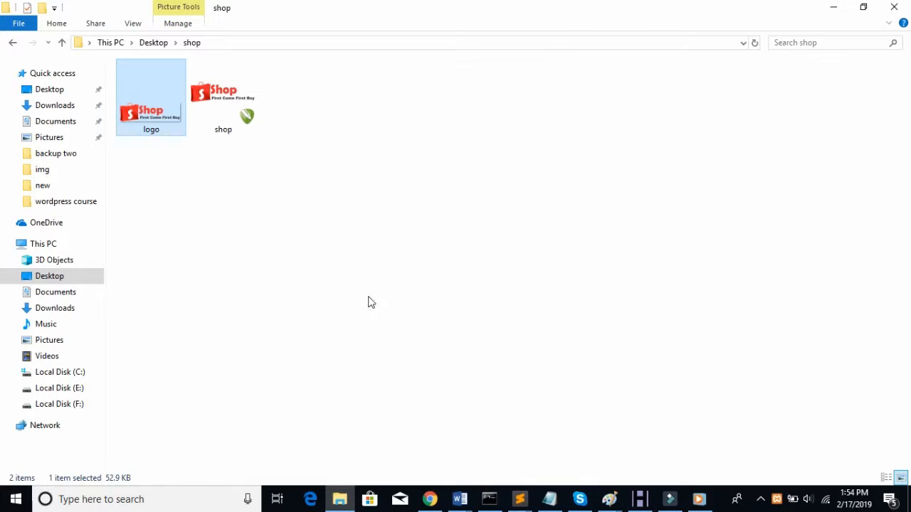
{"action": "left_click", "coordinate": [609, 380]}
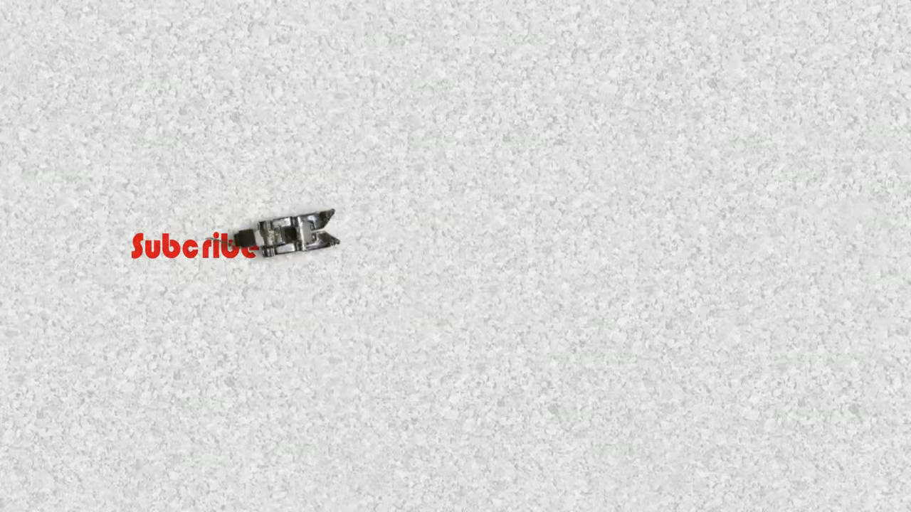